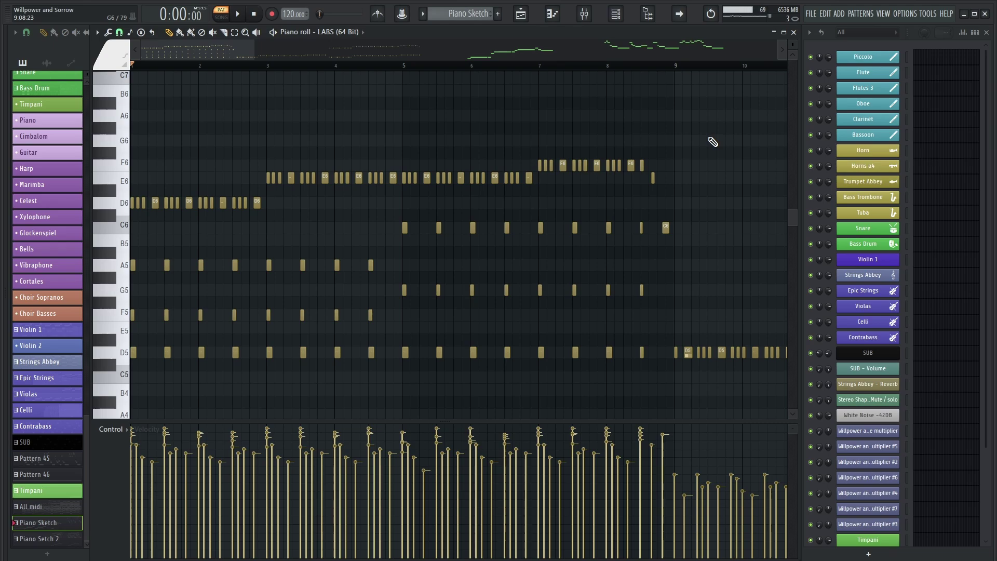
Play the Piano Sketch pattern in the piano roll from the start, then again from bar 9.
key(space)
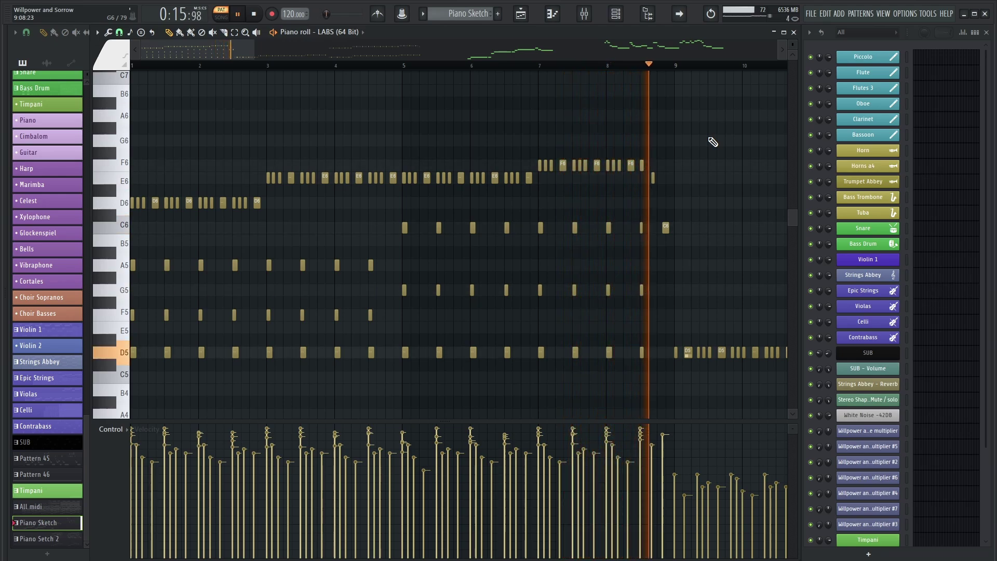
key(space)
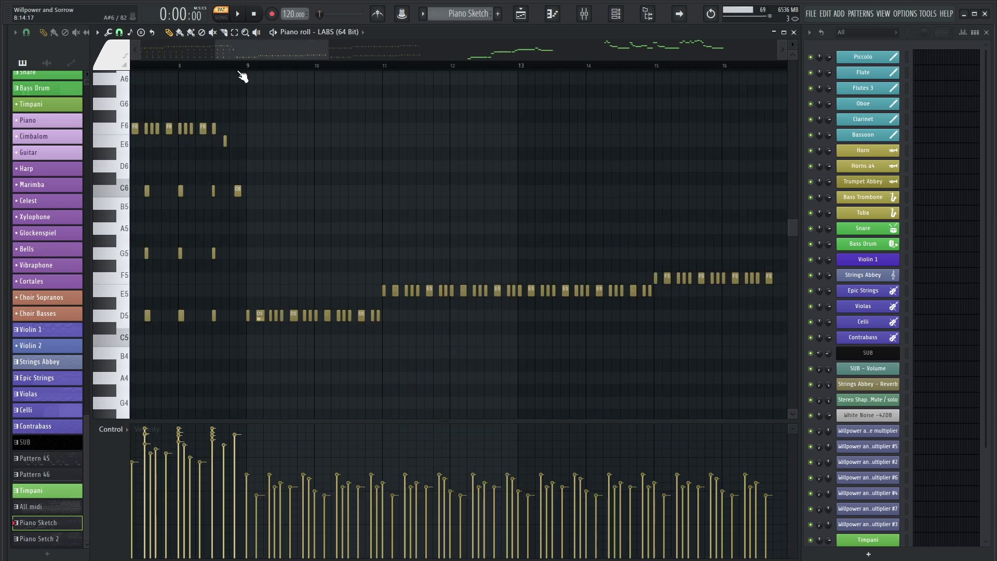
click(245, 67)
key(space)
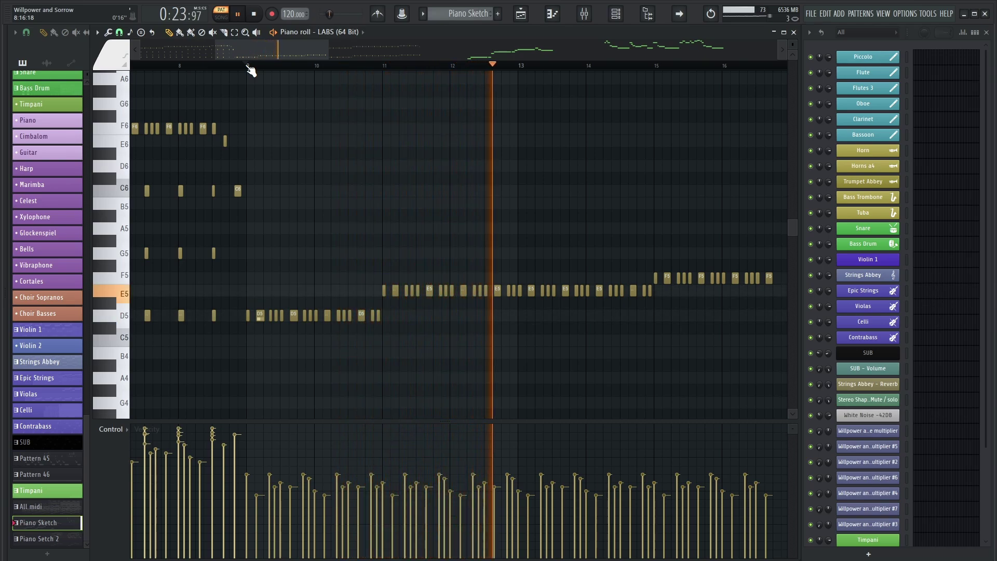
key(space)
Compare the Piano Sketch notes around bars 5 to 14, then play the octave-doubled passage from bar 17.
scroll(267, 201, up, 2)
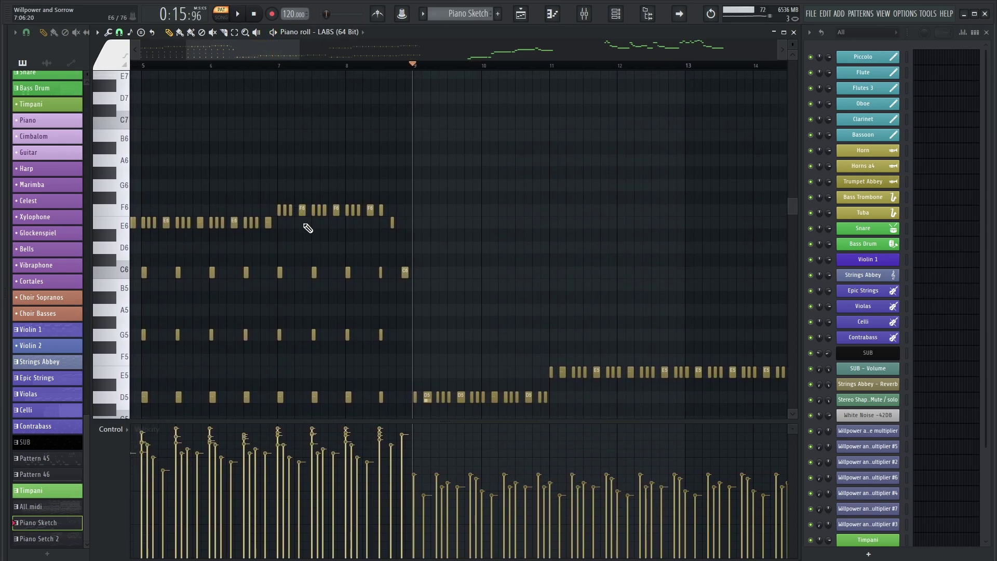
scroll(341, 350, down, 2)
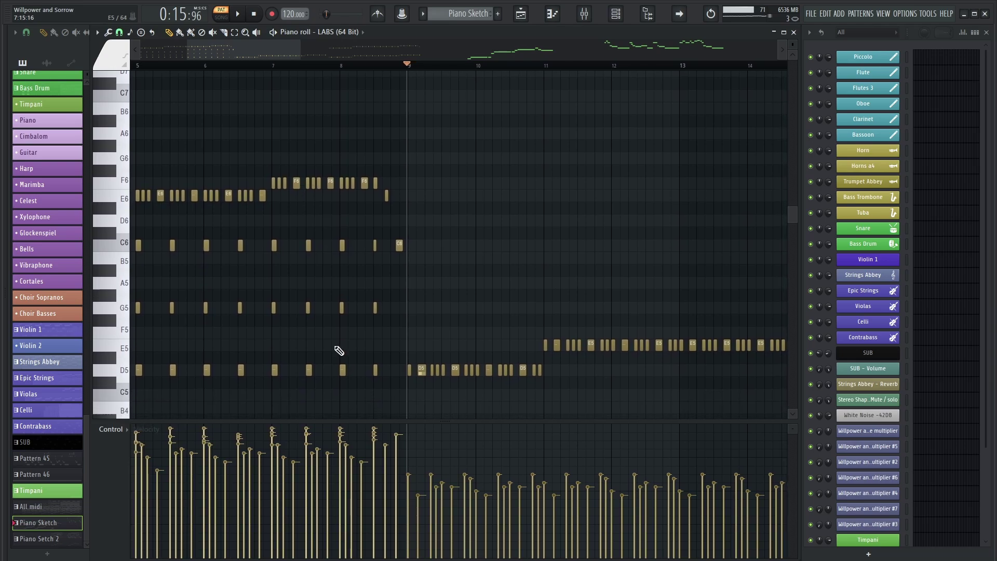
drag(584, 366, 337, 155)
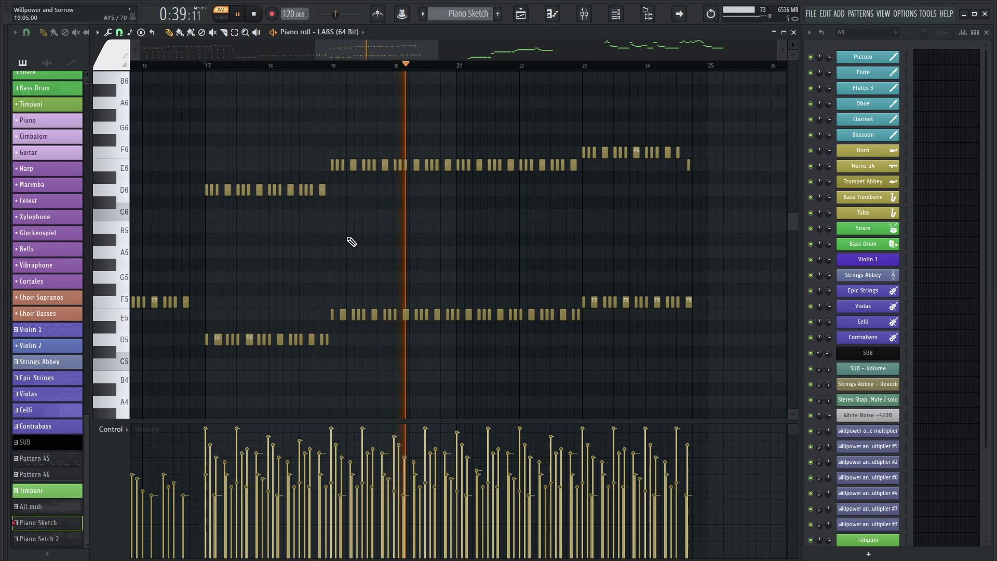
key(space)
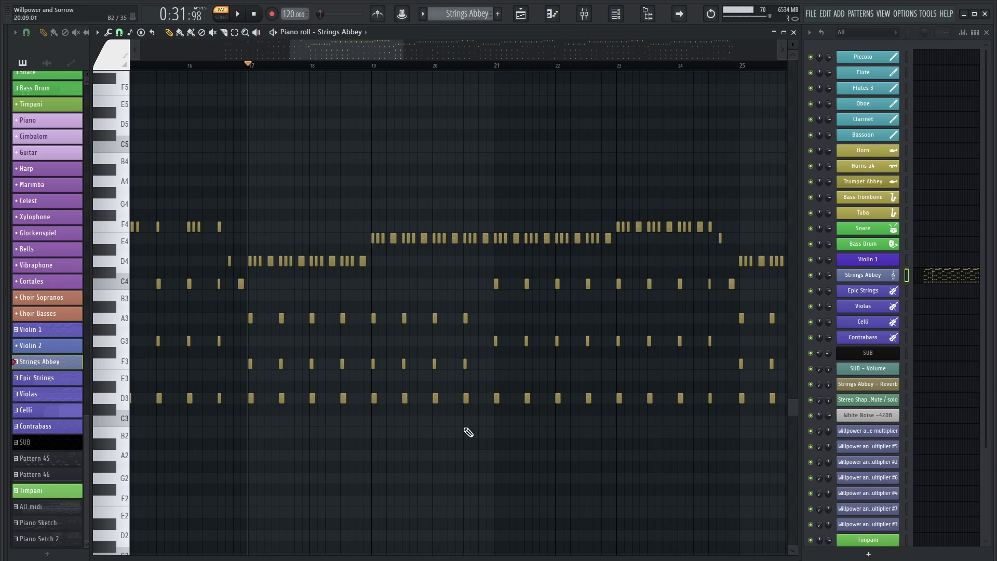
Play the string arrangement in the playlist from bar 9 with the Epic Strings and Celli tracks muted.
key(F5)
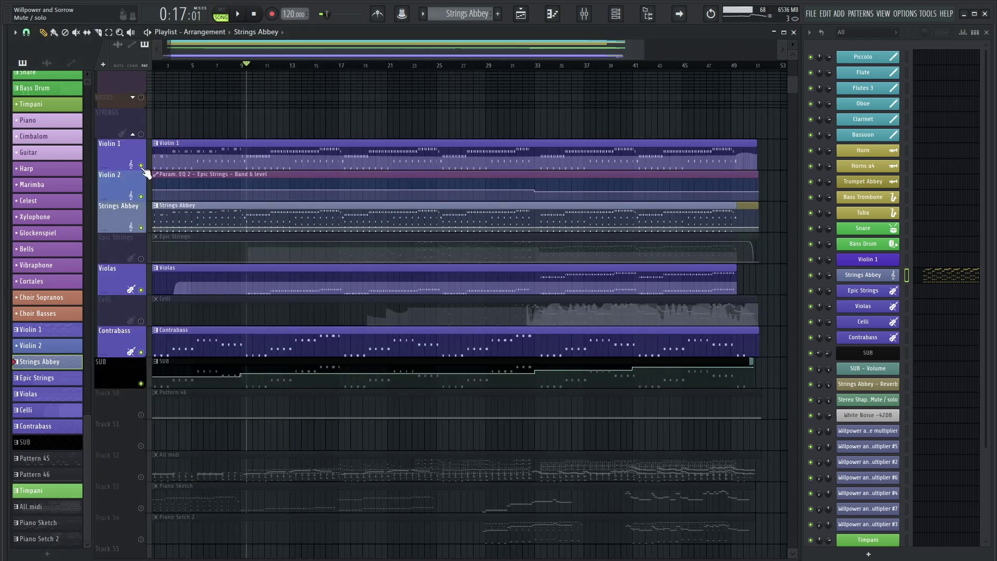
key(space)
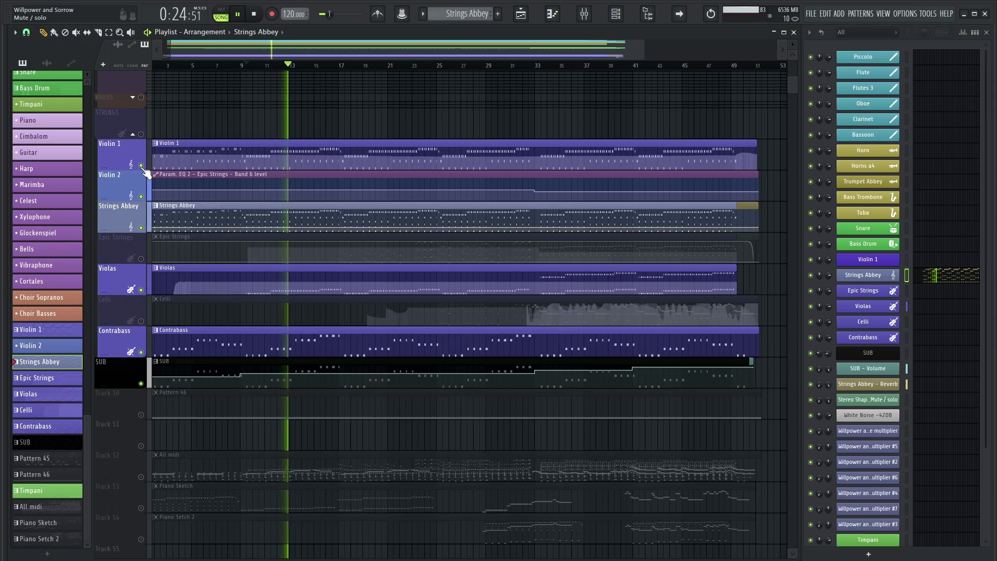
key(space)
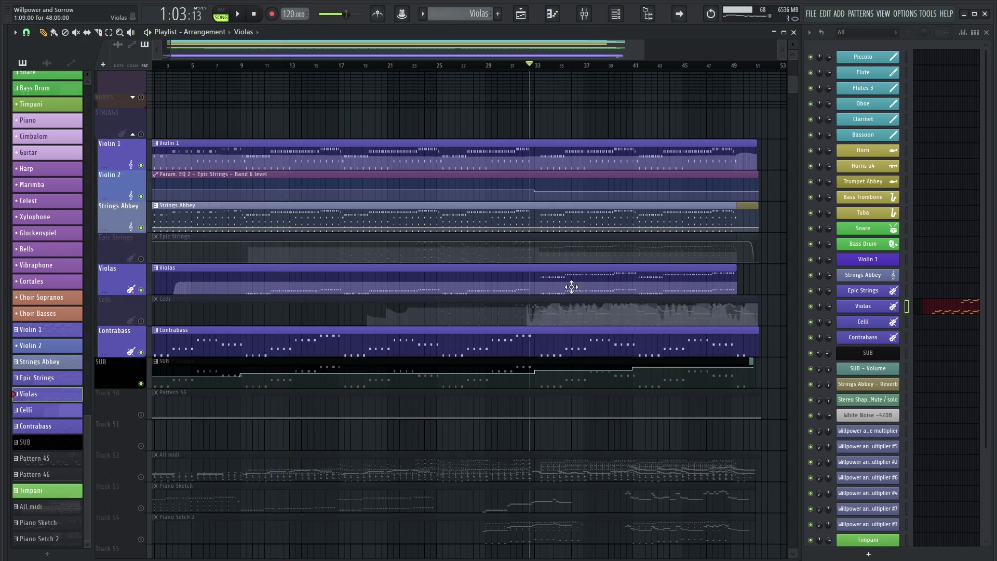
Examine the Violas clip's notes in the piano roll, then play the strings in the playlist from bar 33 with Epic Strings included.
double_click(572, 287)
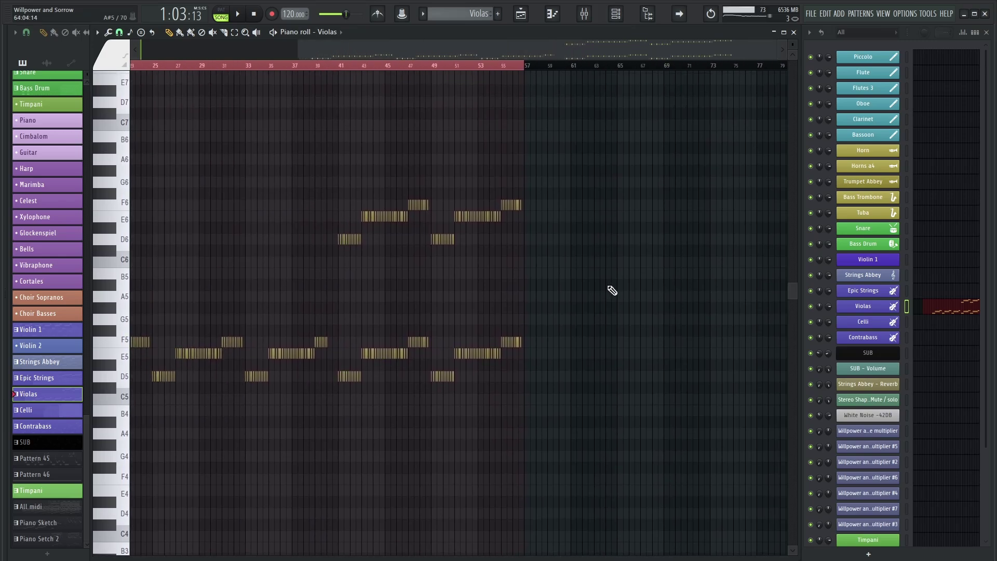
key(F5)
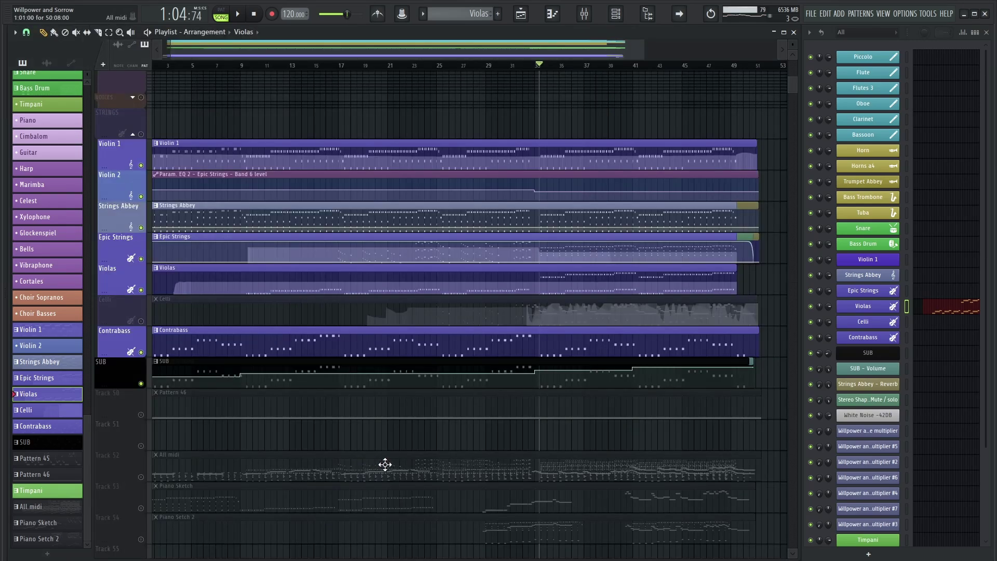
key(space)
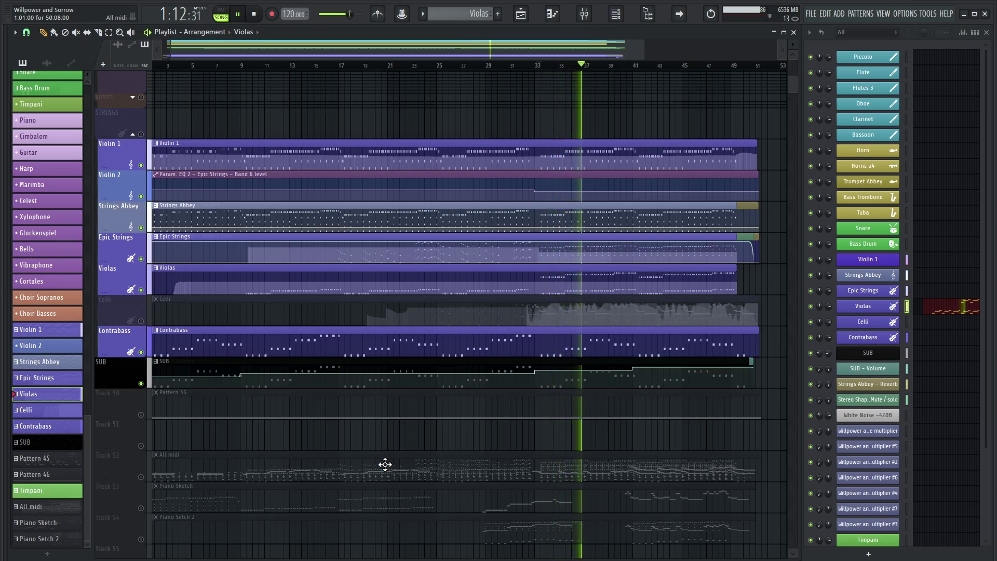
key(space)
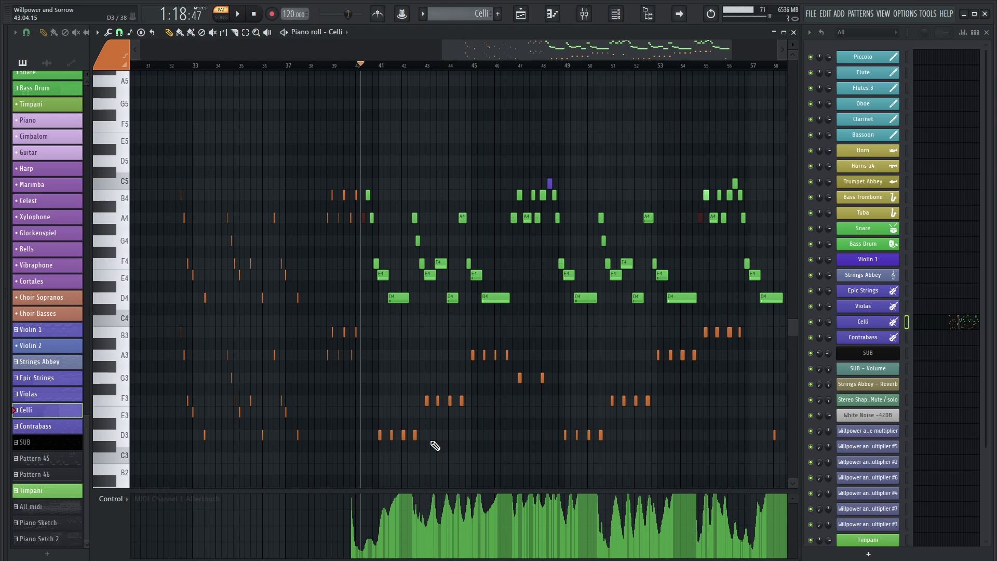
Play the Celli pattern from bars 40 and 32, then the Epic Strings and Celli tracks together in the playlist.
key(space)
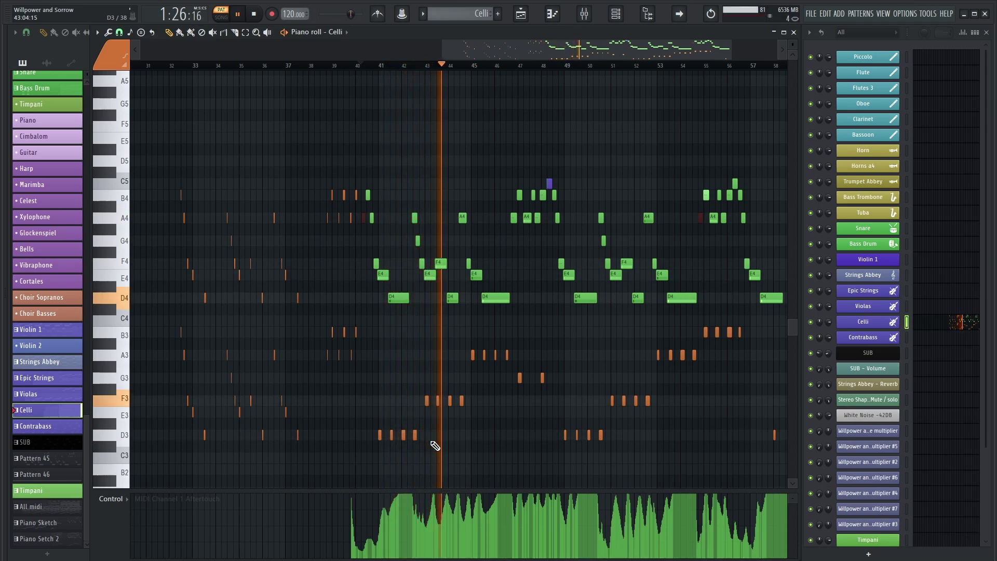
key(space)
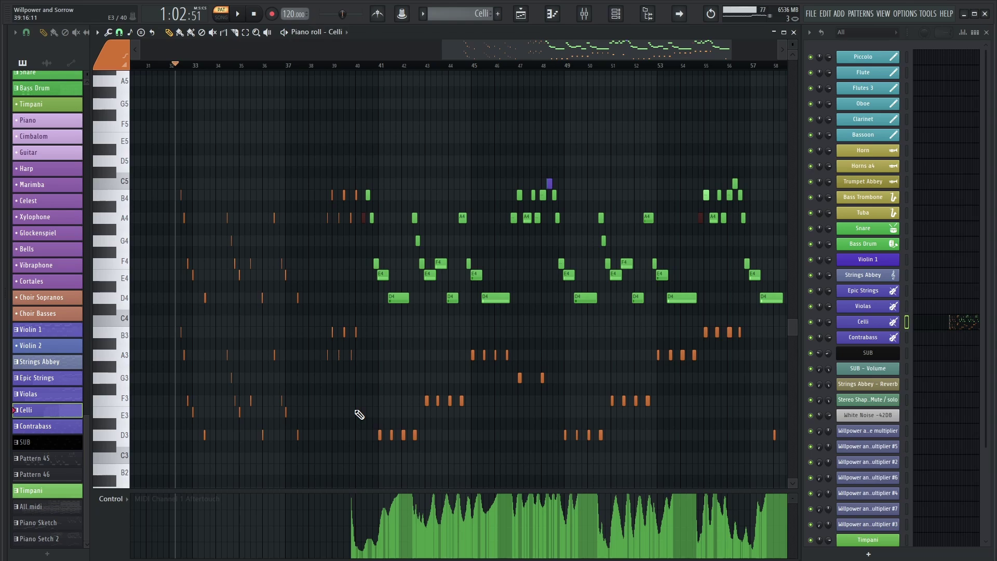
key(space)
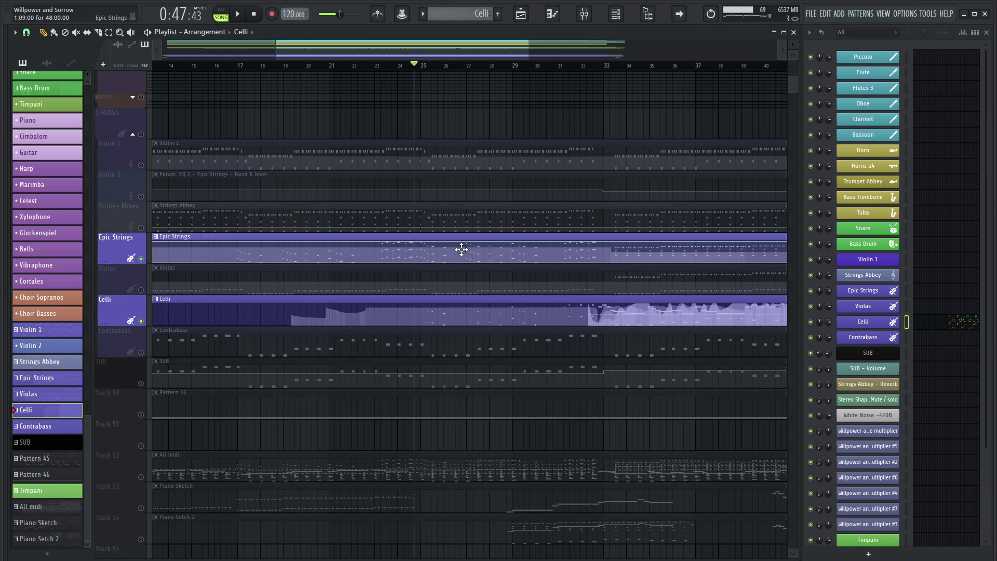
key(space)
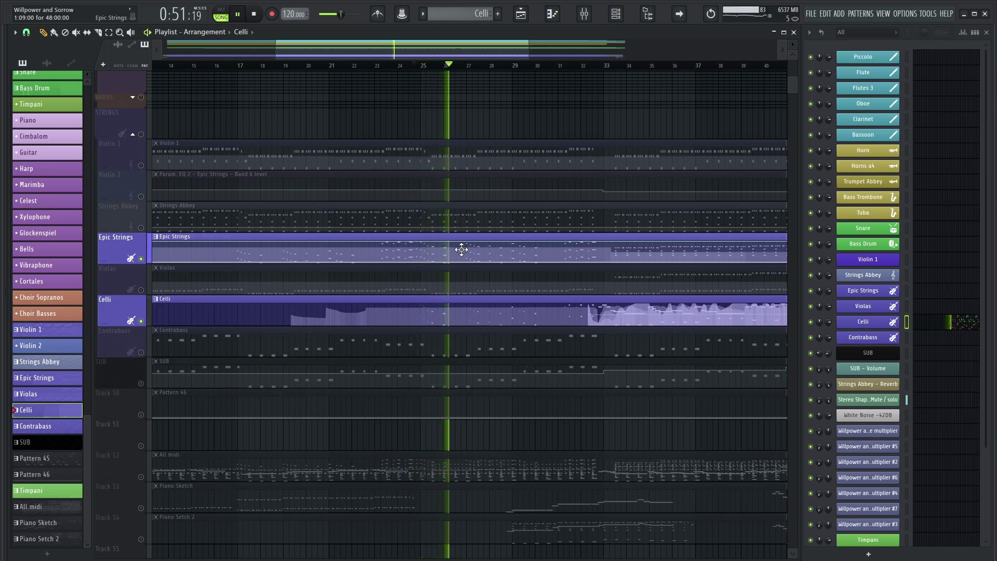
key(space)
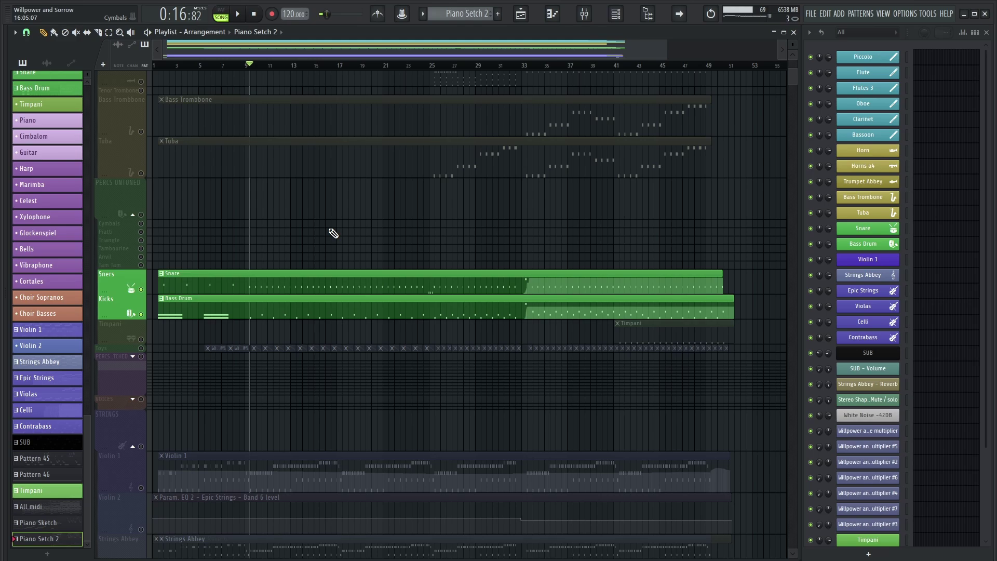
Play the Snare and Bass Drum tracks from bars 9 and 33, then together with the Timpani from bar 41.
key(space)
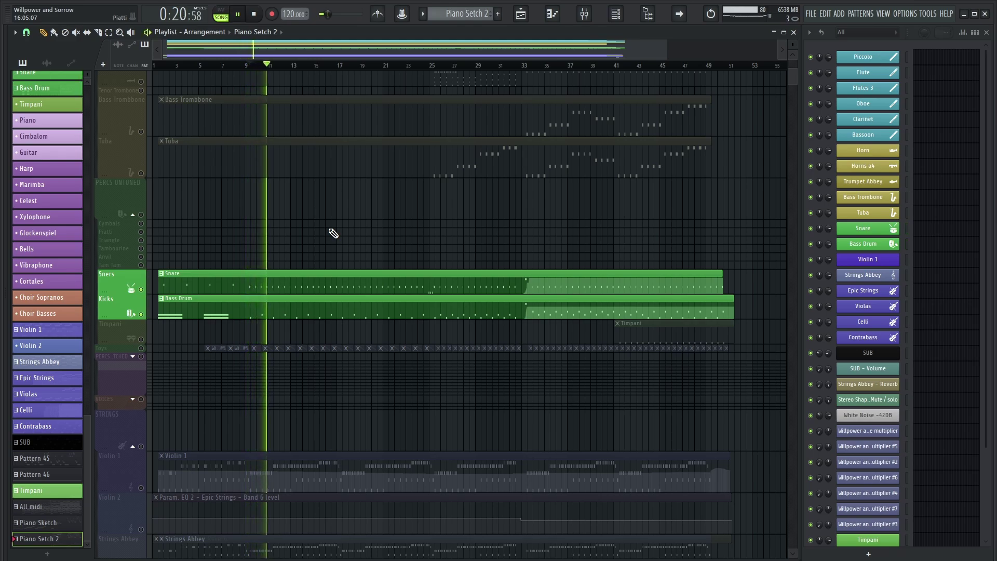
key(space)
click(524, 65)
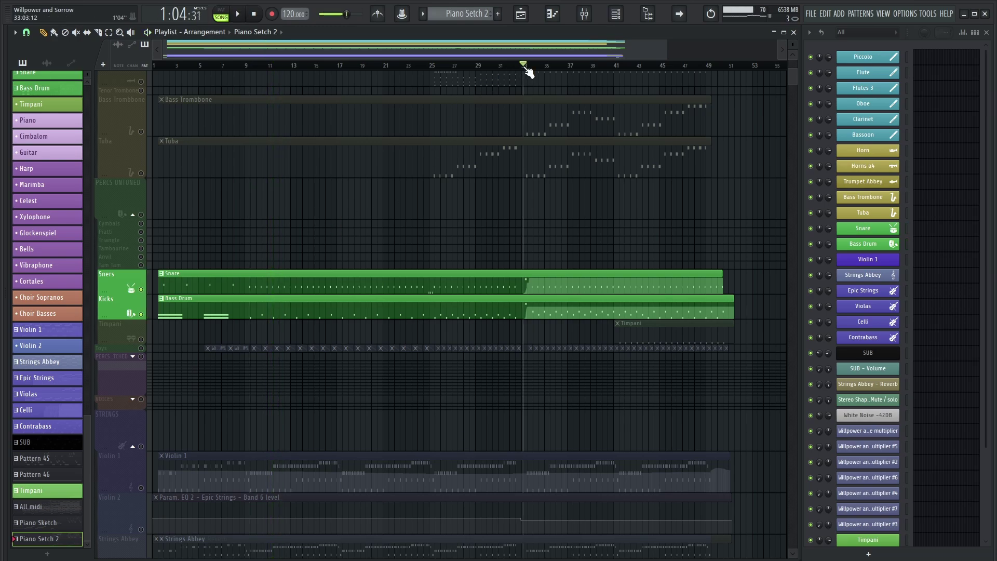
key(space)
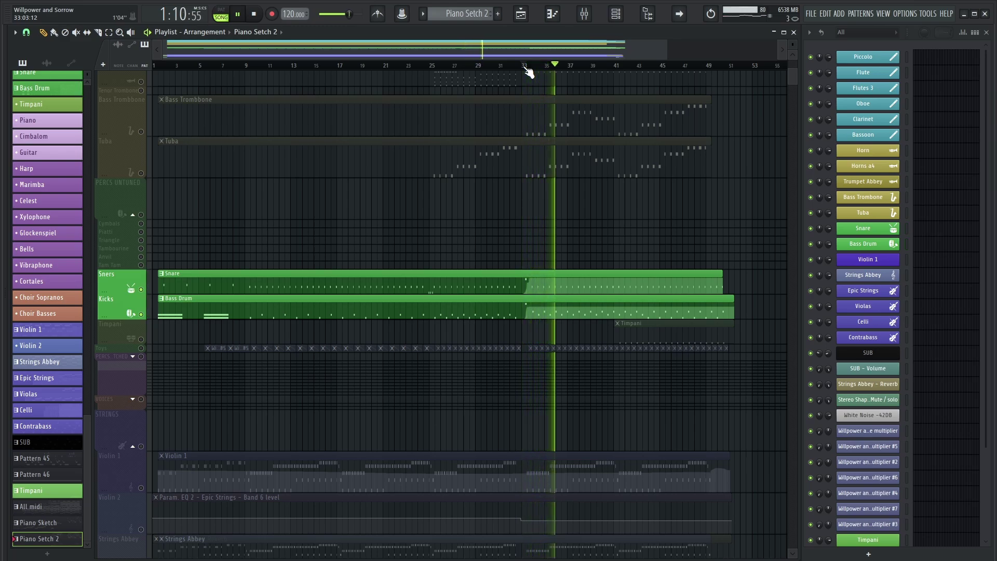
key(space)
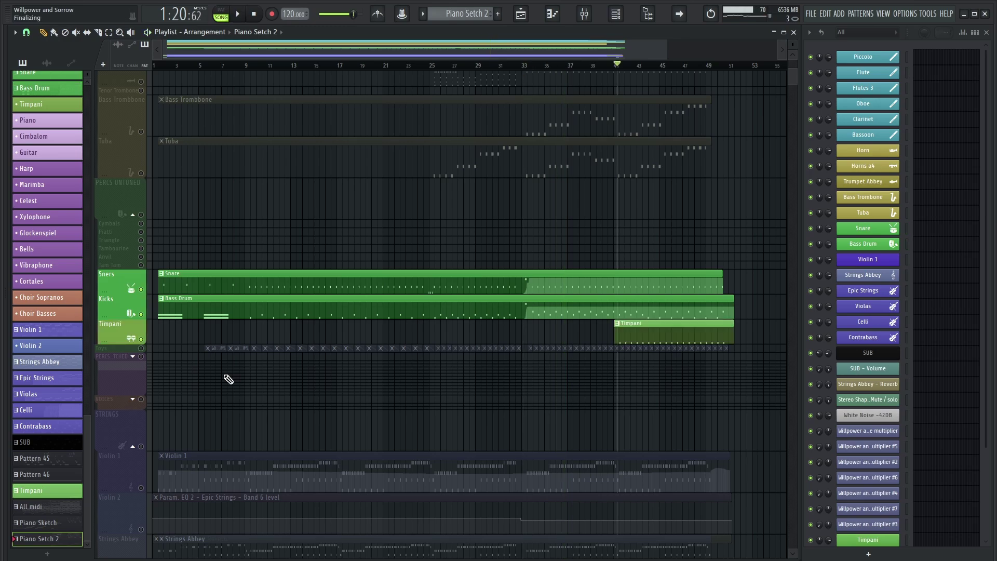
key(space)
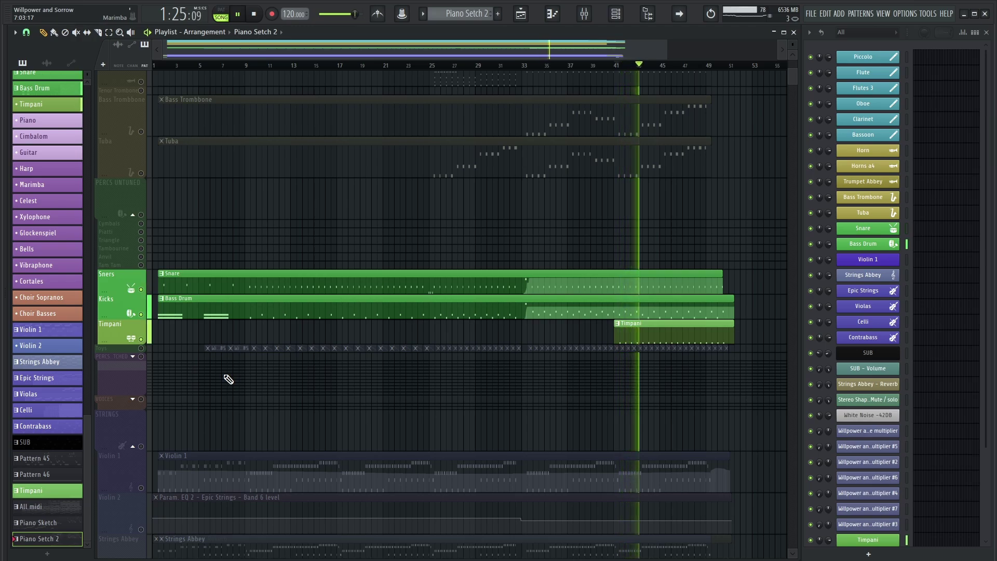
key(space)
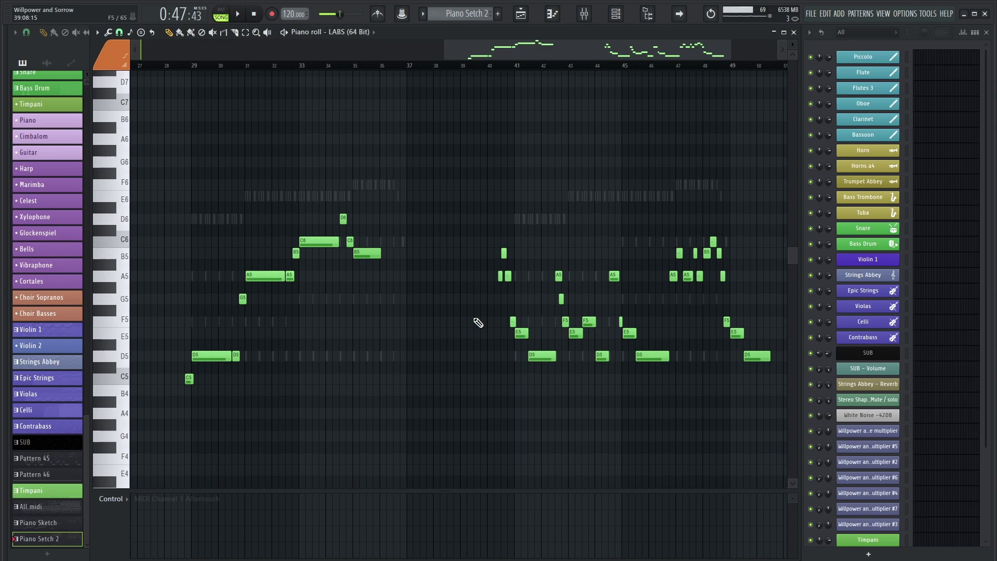
Highlight the connecting notes of the Piano Setch 2 melody and play it from just before bar 29 and from bar 40.
key(l)
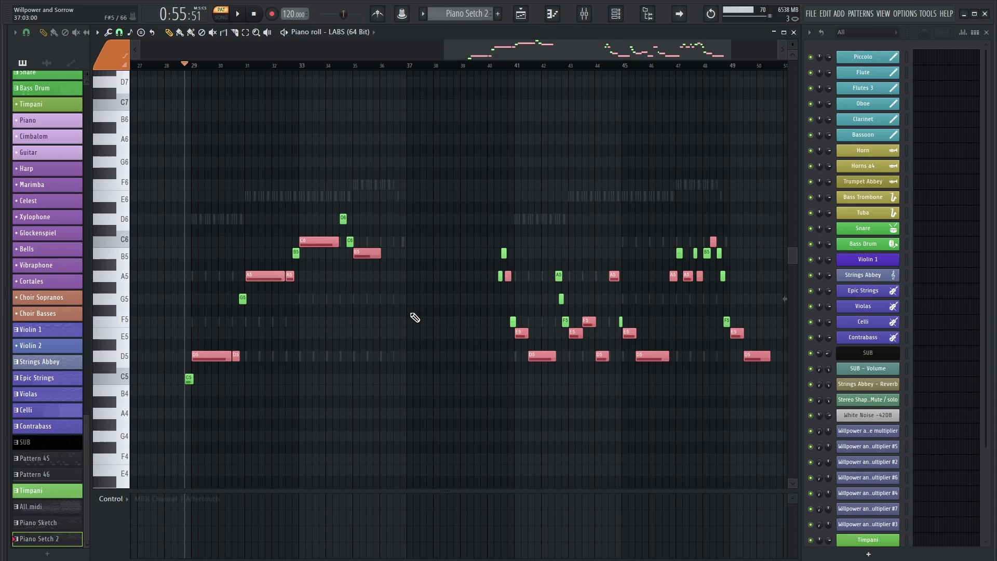
key(ctrl+shift+a)
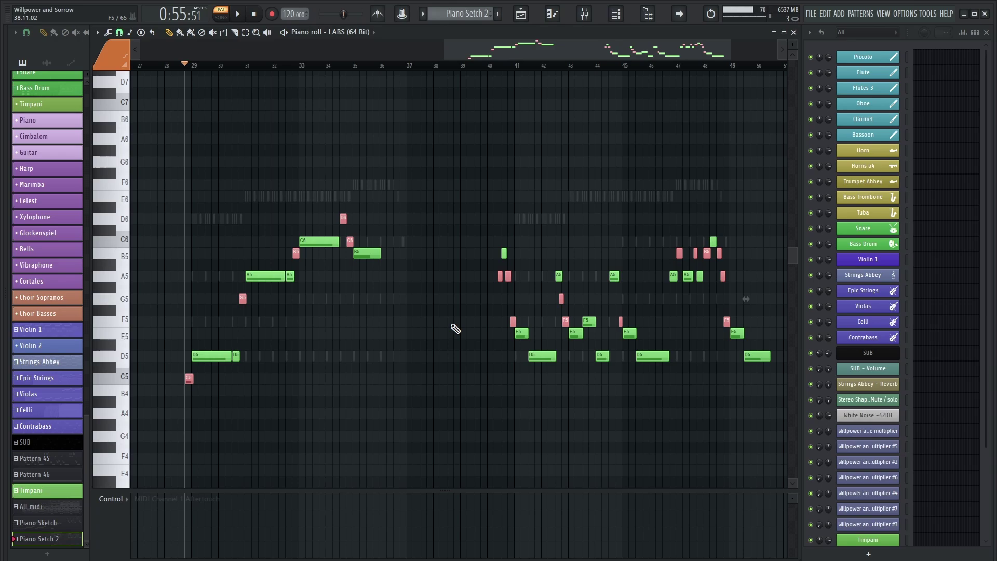
key(space)
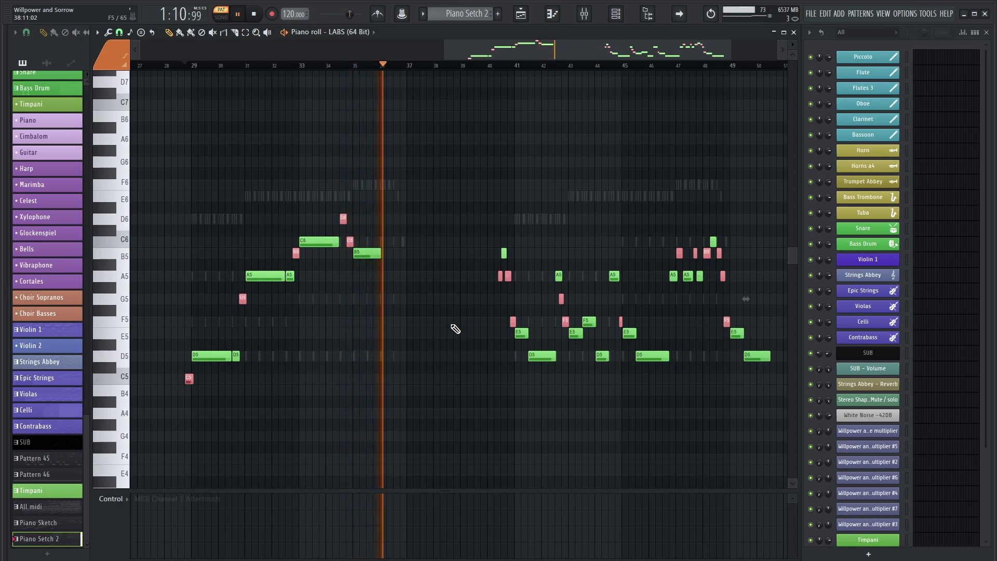
click(496, 66)
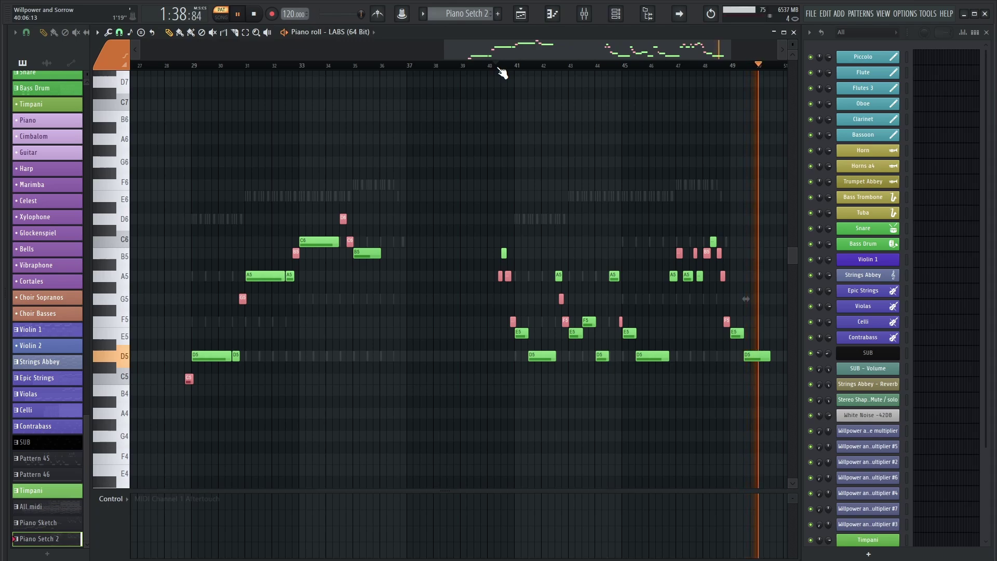
key(space)
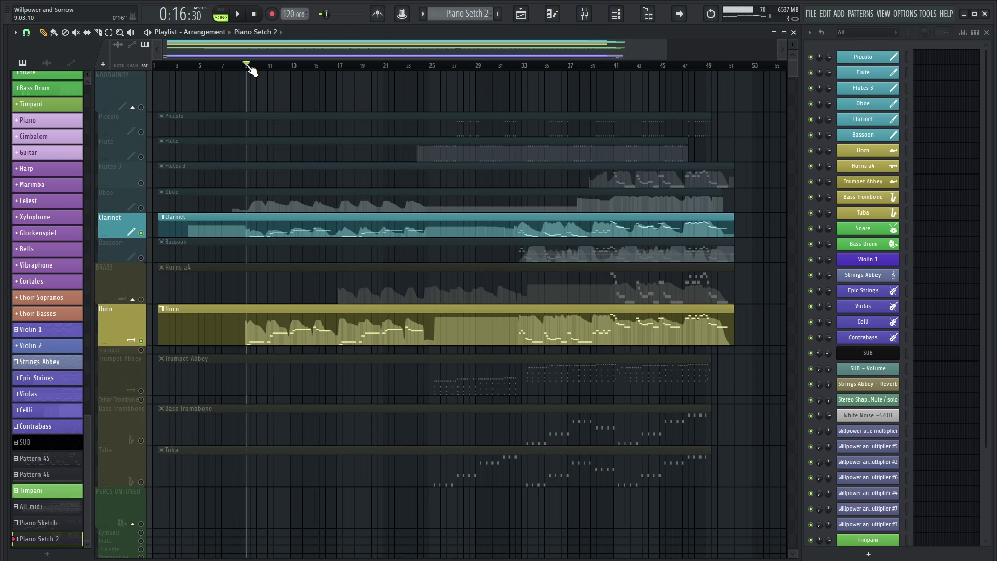
Play the Clarinet and Horn tracks together in the playlist from bar 9.
key(space)
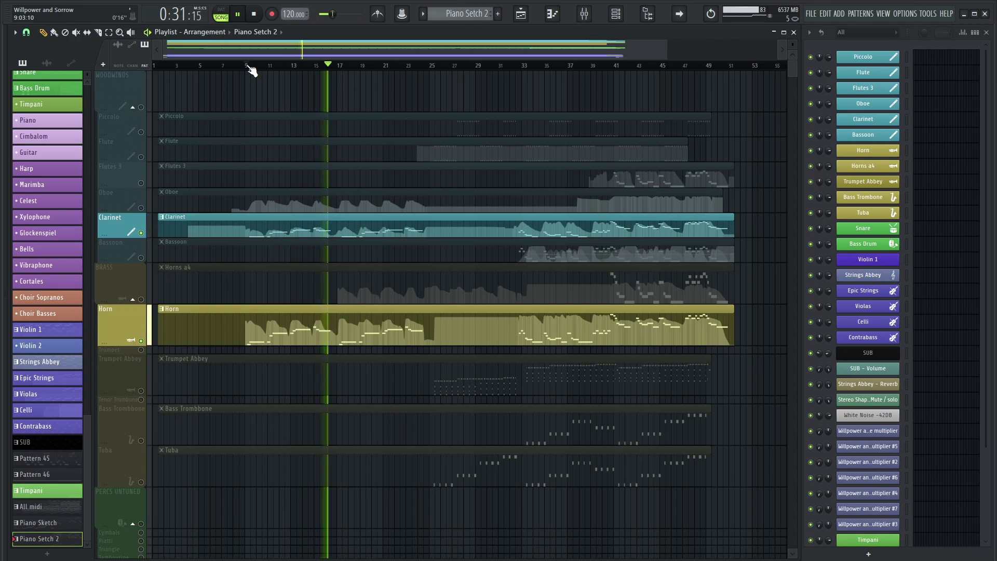
key(space)
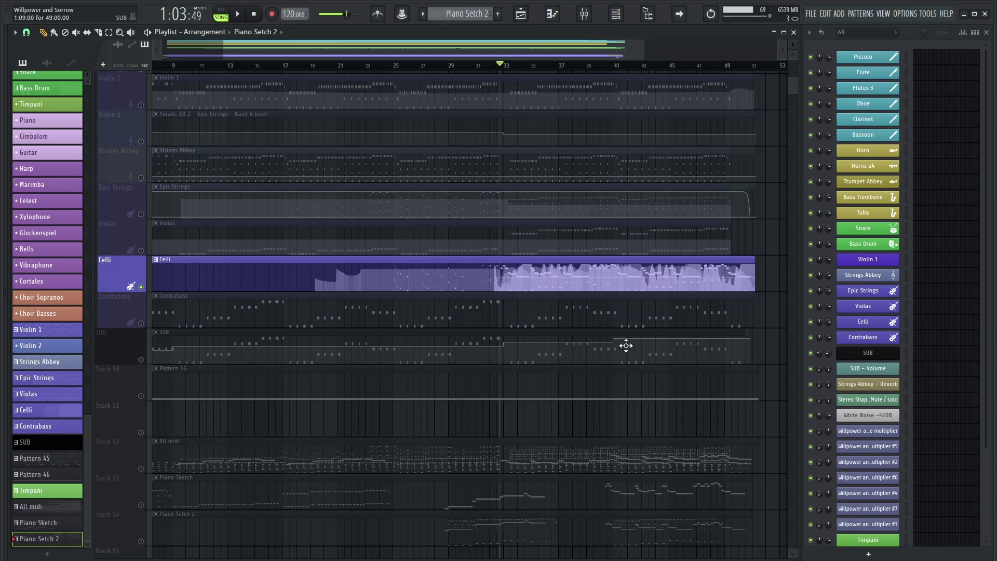
Play the Flutes 3, Clarinet, Bassoon, Horns a4, Horn and Celli tracks together from just before bar 33.
scroll(626, 346, up, 10)
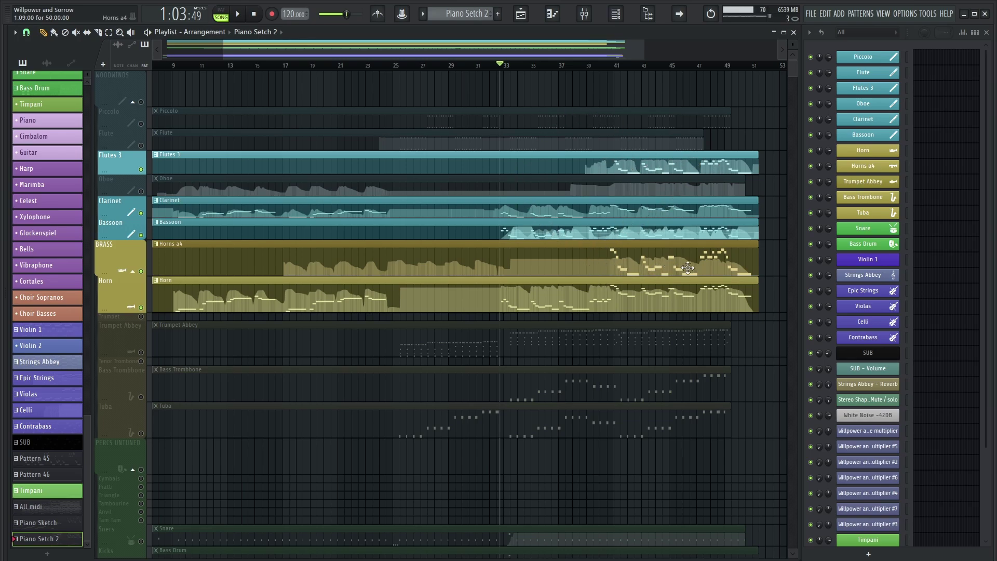
key(space)
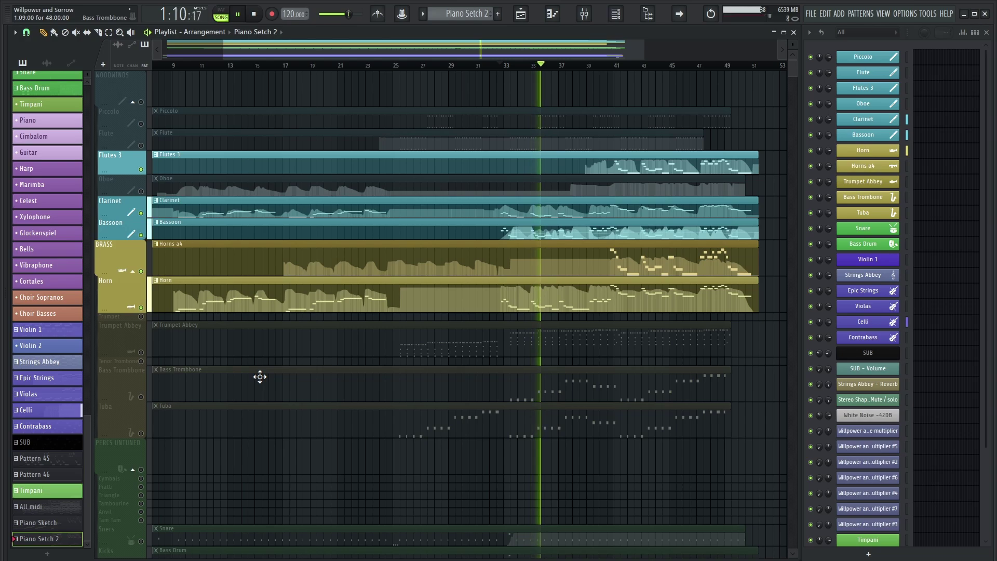
key(space)
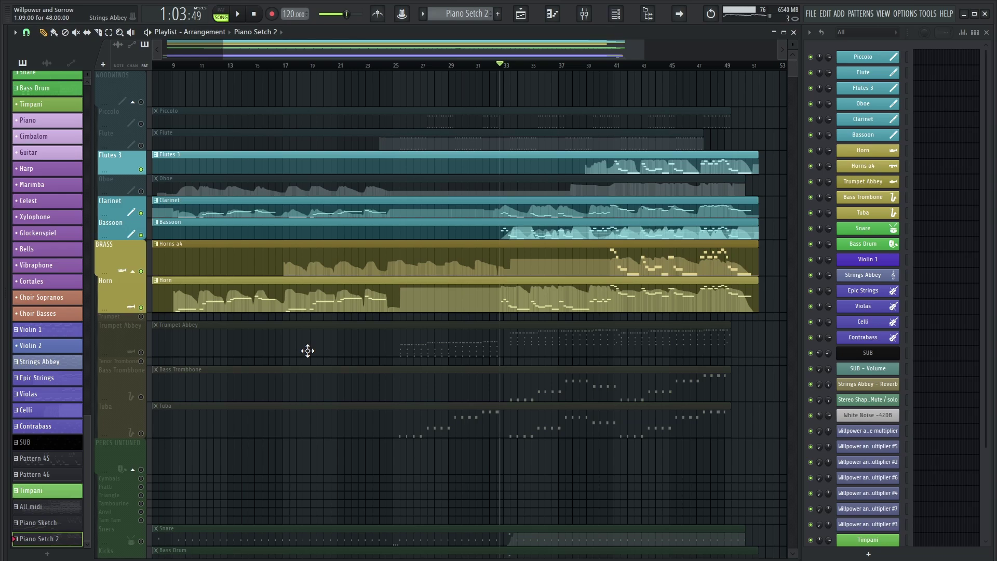
Play the Flutes 3, Clarinet, Bassoon, Horns a4 and Horn tracks from just before bar 33, then from just before bar 41.
key(space)
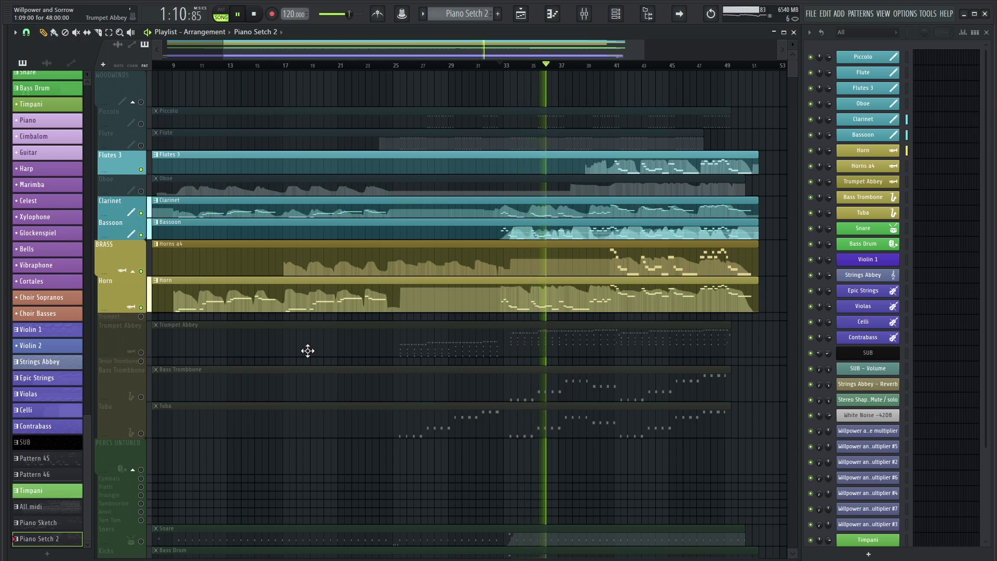
key(space)
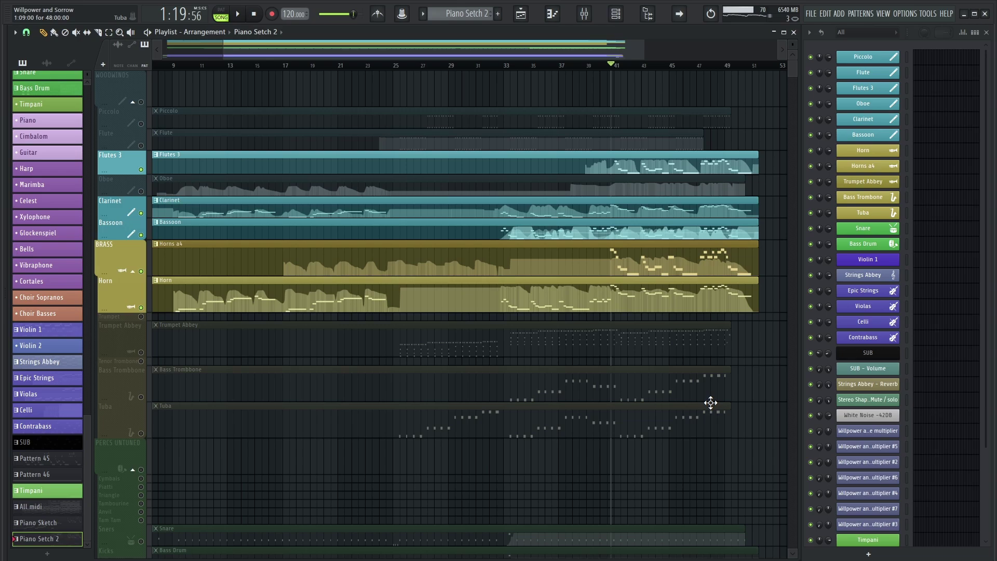
key(space)
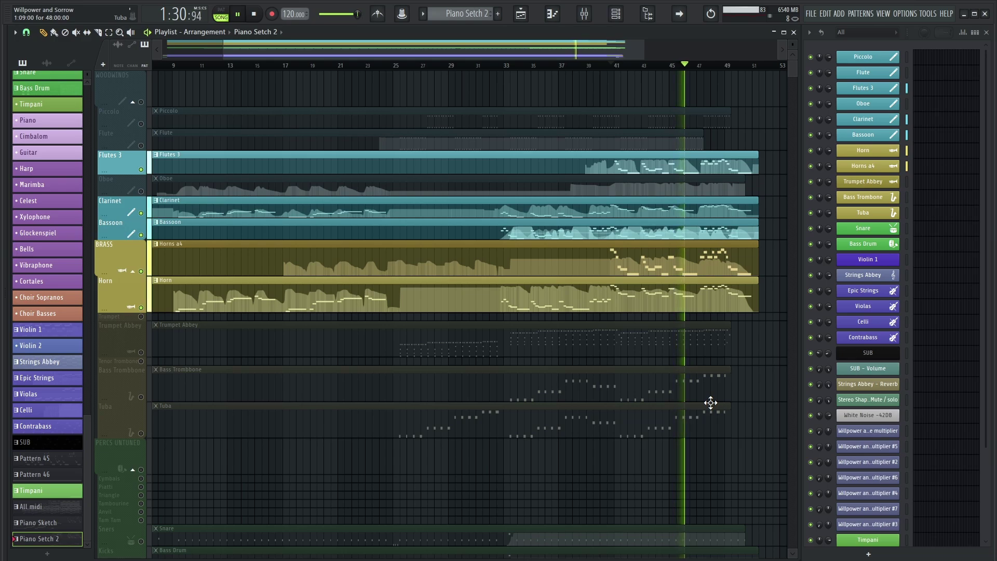
Play the Trumpet Abbey, Bass Trombbone and Tuba tracks together from bar 25, then from bar 33.
click(398, 66)
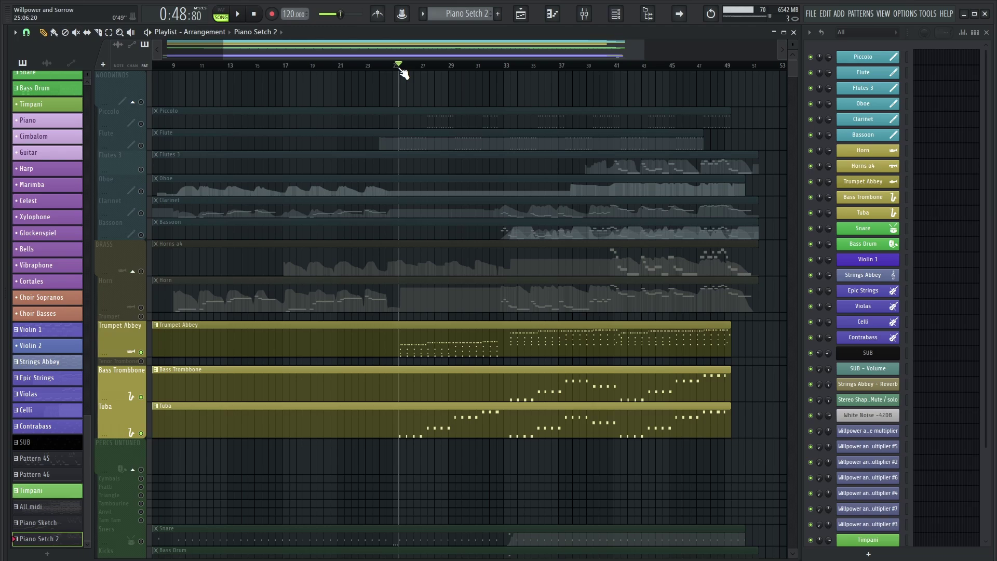
key(space)
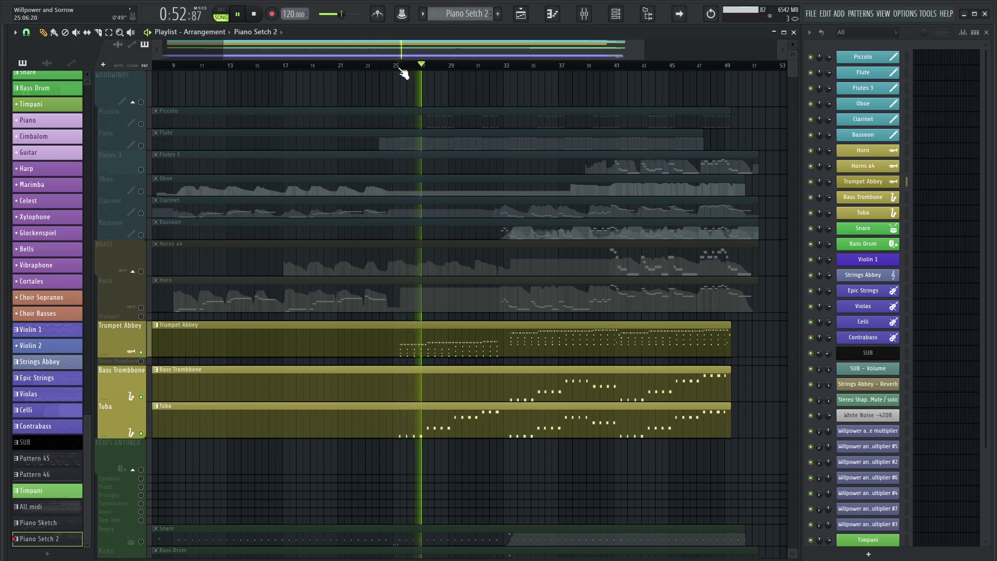
key(space)
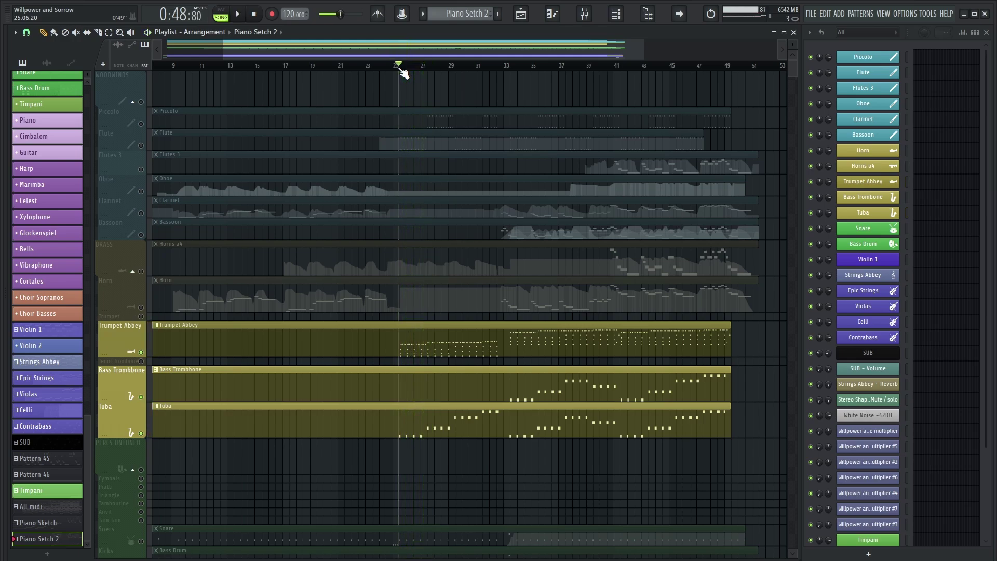
click(507, 65)
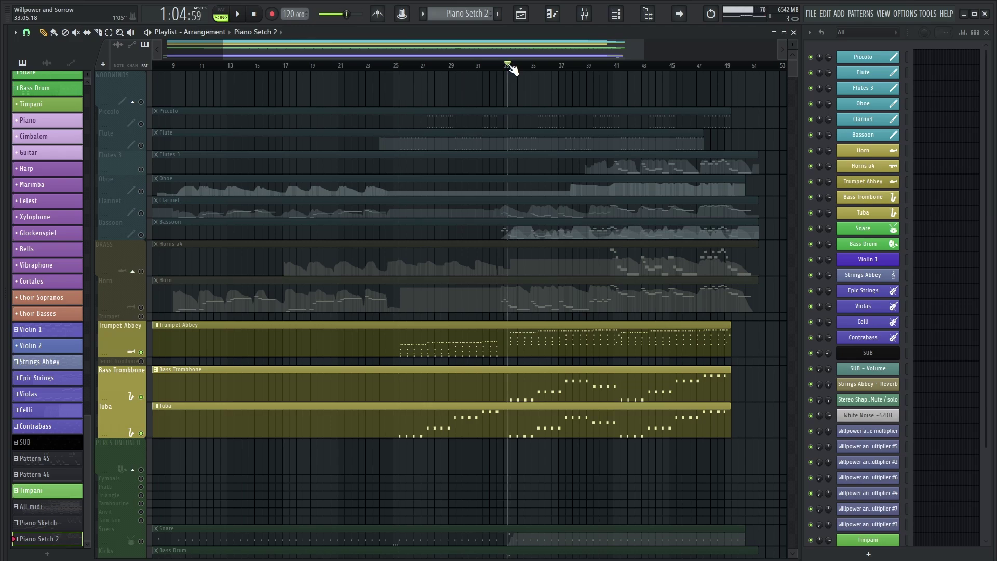
key(space)
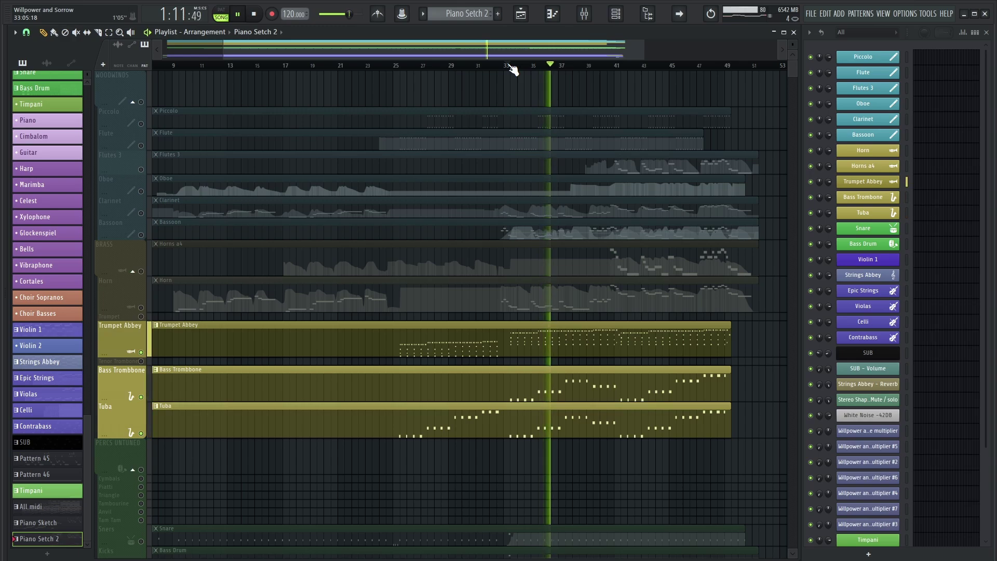
key(space)
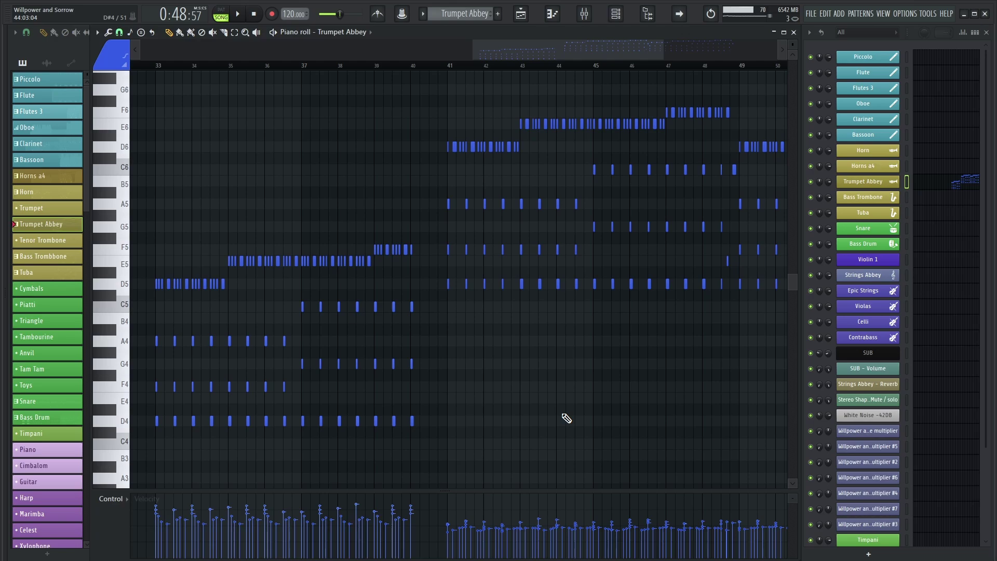
Highlight the upper line of repeated notes in bars 33 to 40 of the Trumpet Abbey pattern, and return to the playlist.
drag(150, 415, 232, 387)
drag(156, 345, 263, 341)
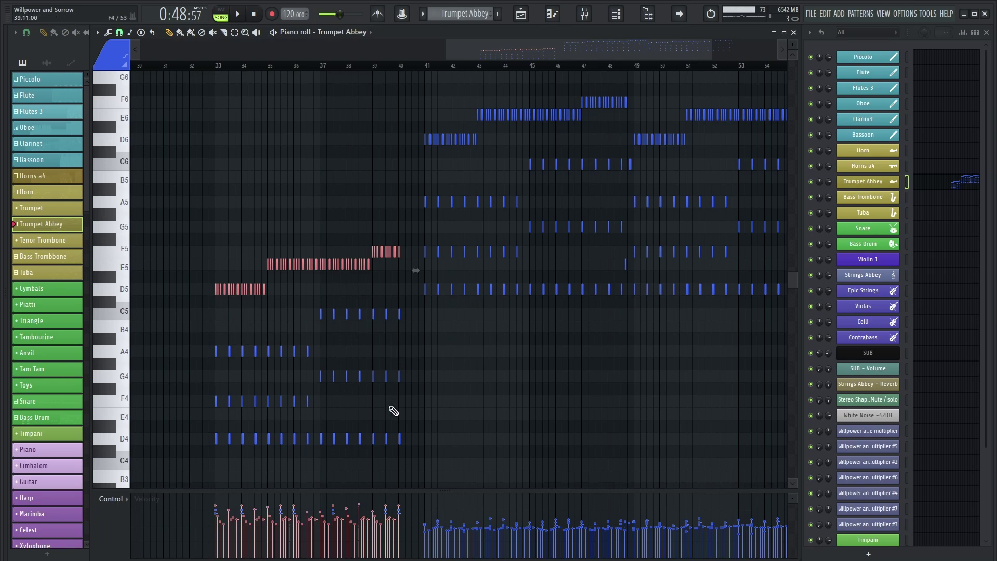
key(ctrl+z)
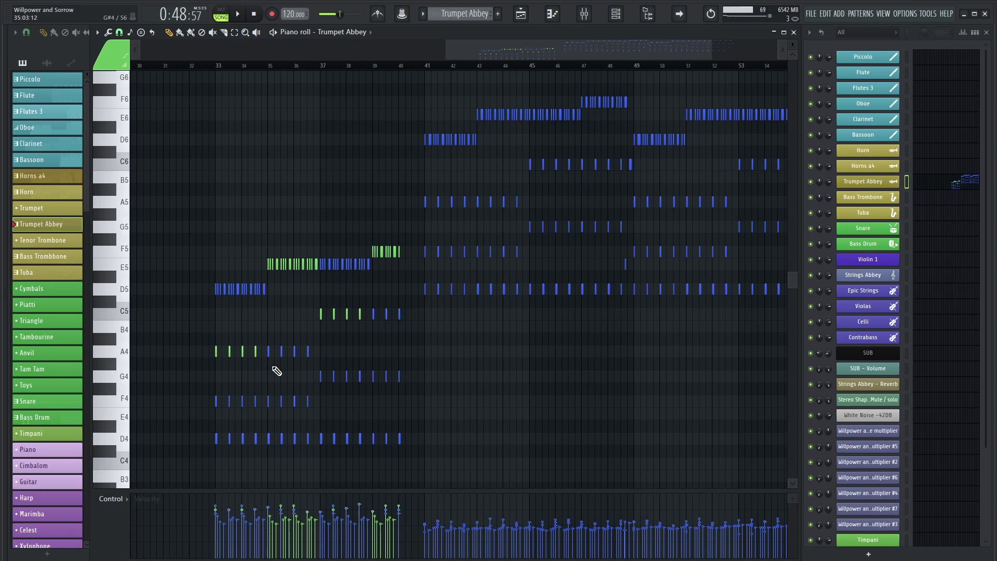
key(F5)
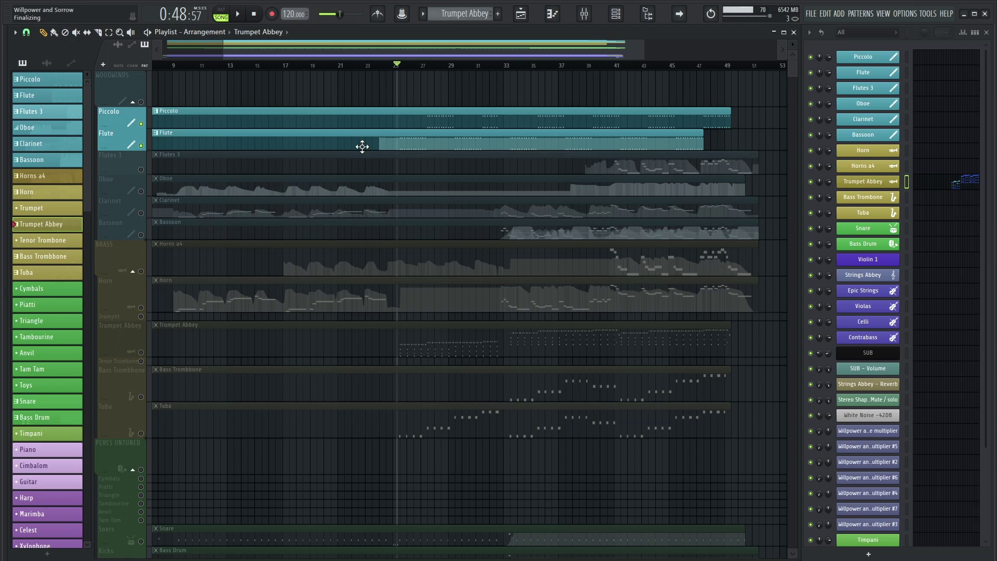
Play the Piccolo and Flute tracks from bar 25, then together with Trumpet Abbey, Bass Trombbone and Tuba from bar 33.
key(space)
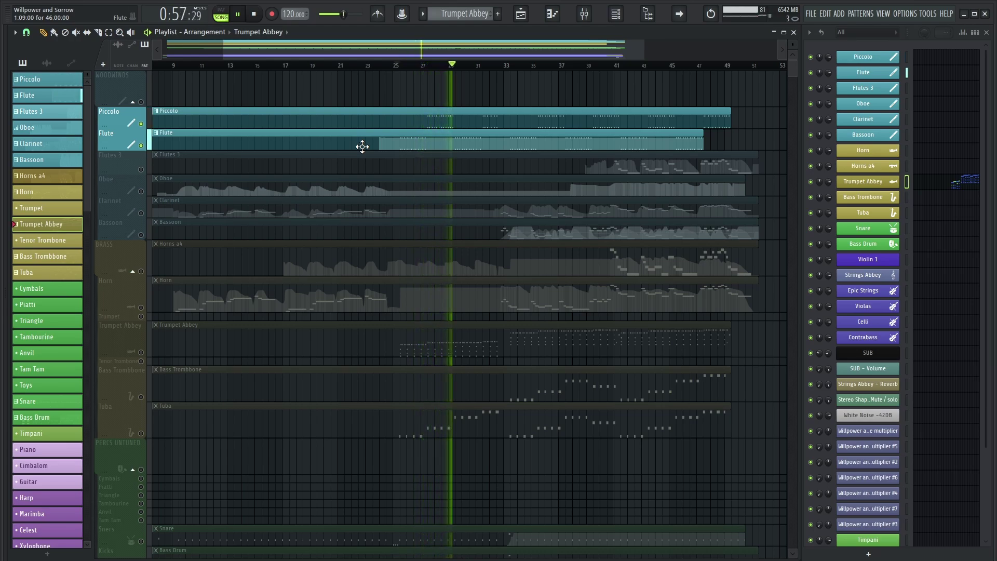
key(space)
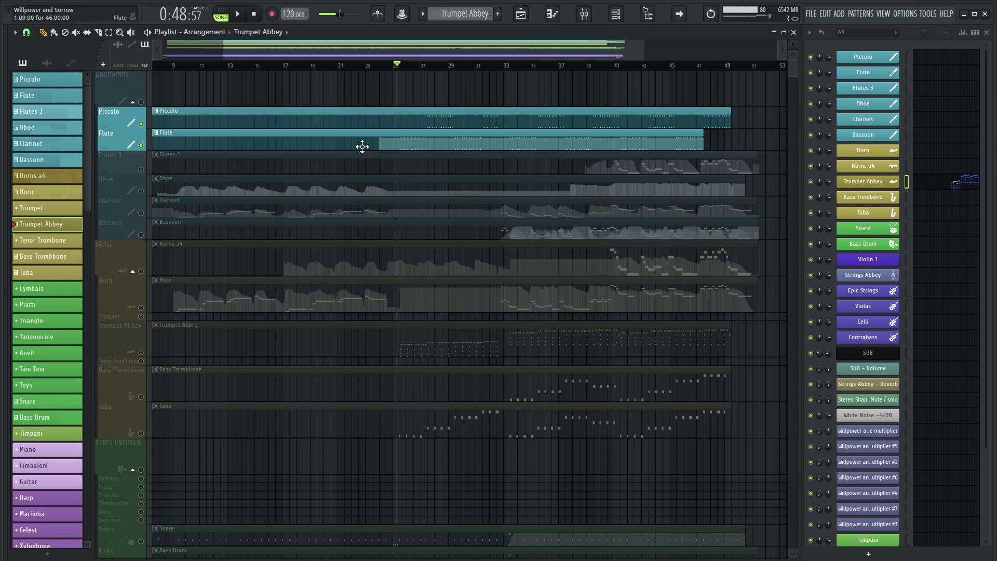
drag(141, 352, 145, 438)
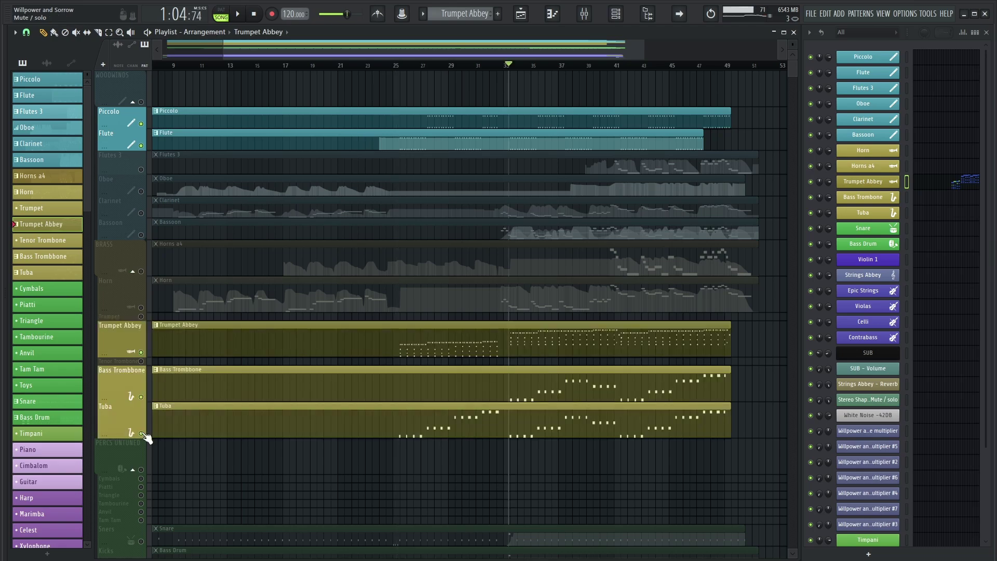
key(space)
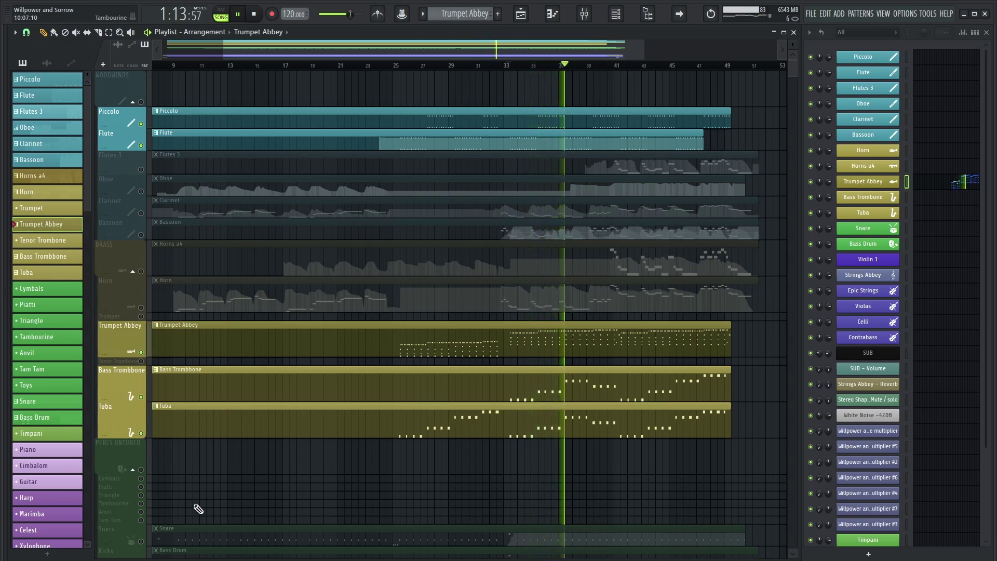
key(space)
Play the Piccolo, Flute, Trumpet Abbey, Bass Trombbone and Tuba tracks together with Snare and Bass Drum from bar 33.
scroll(334, 401, down, 2)
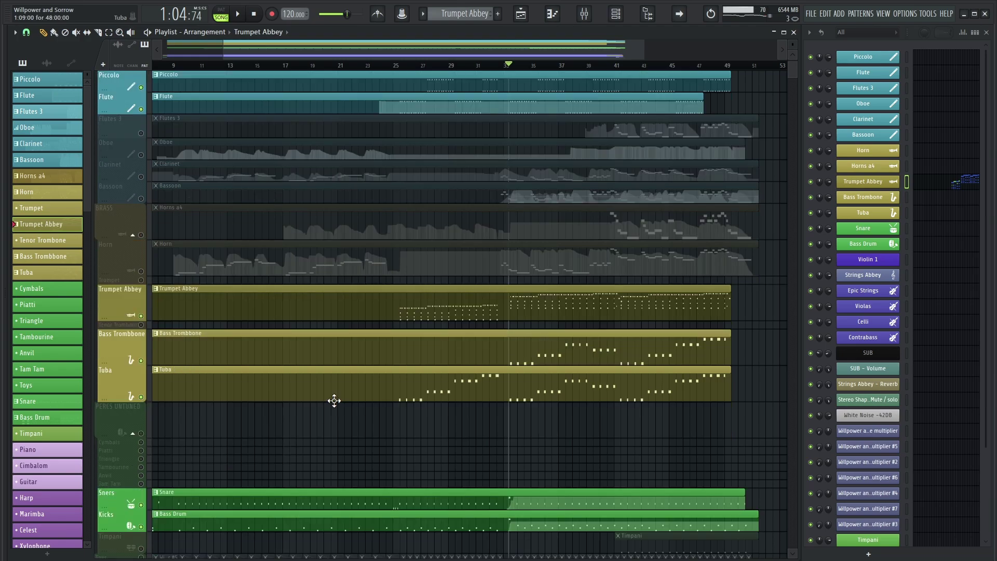
key(space)
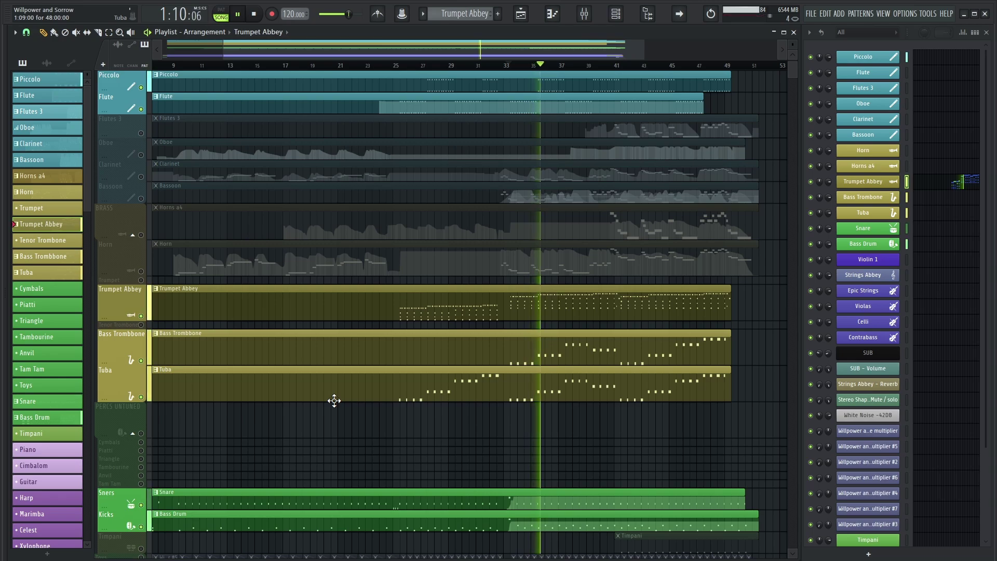
key(space)
Unmute the Toys track and play it from bar 33 with the strings, SUB, percussion, low brass, trumpet, Piccolo and Flute tracks.
scroll(334, 400, down, 8)
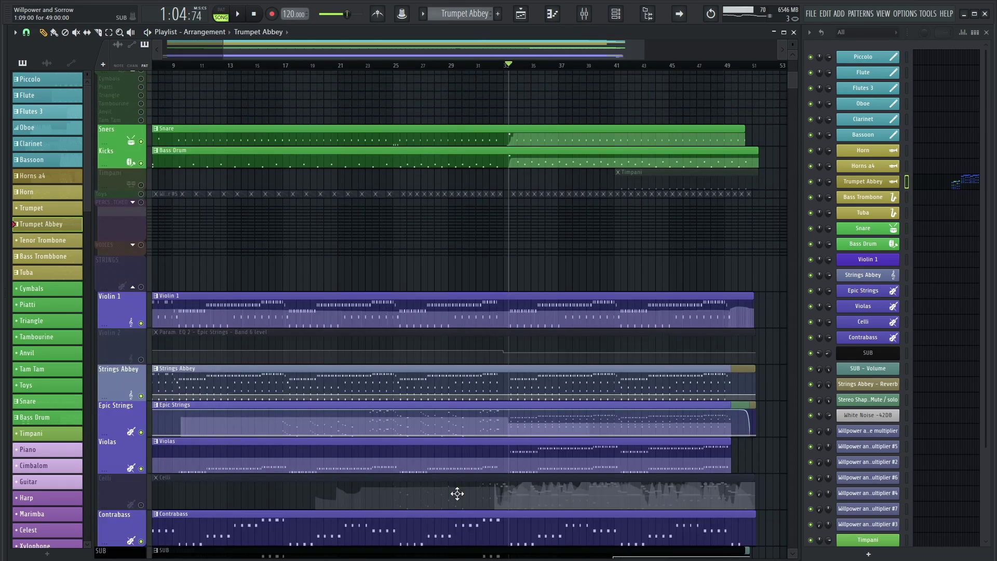
click(141, 194)
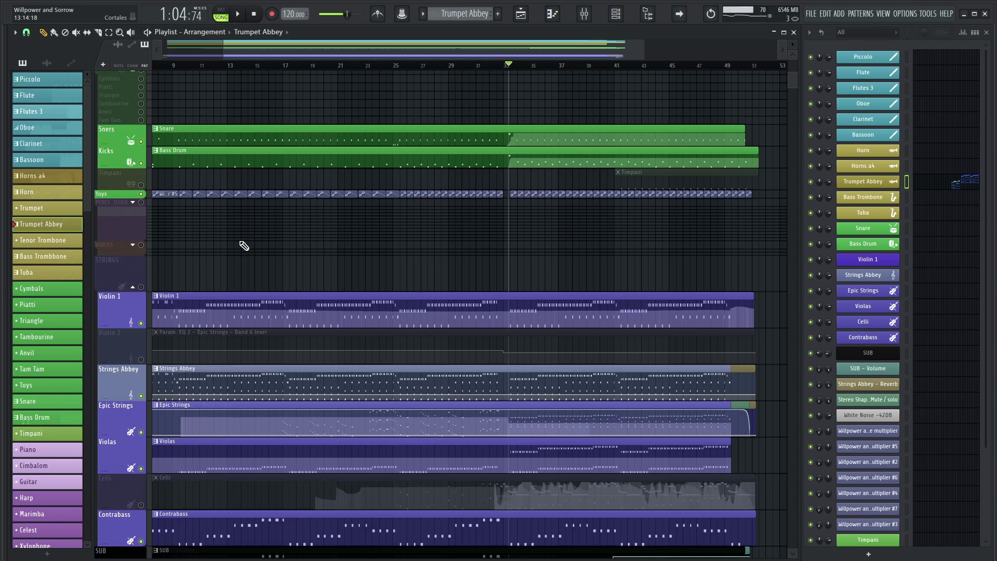
key(space)
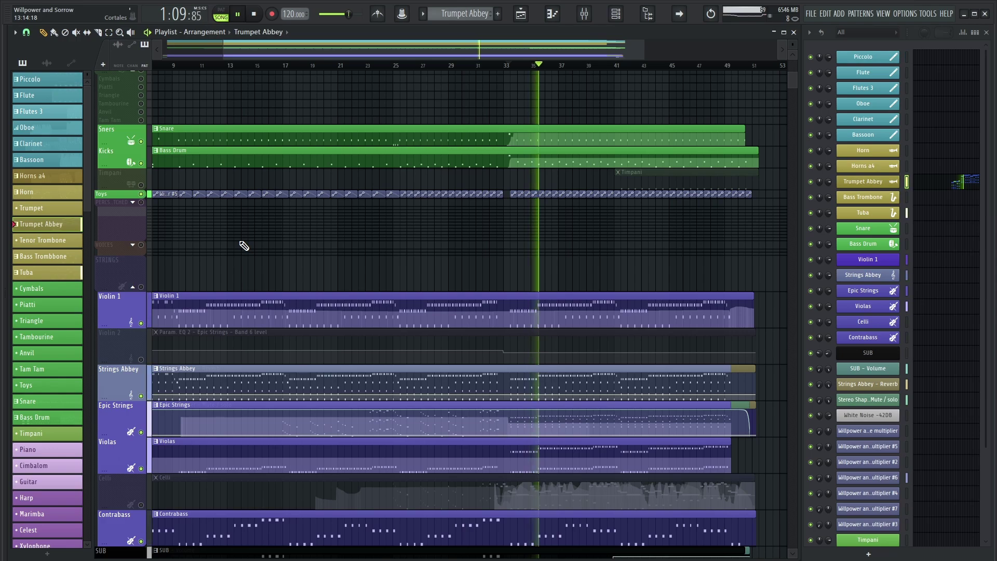
scroll(244, 246, down, 2)
scroll(245, 246, up, 10)
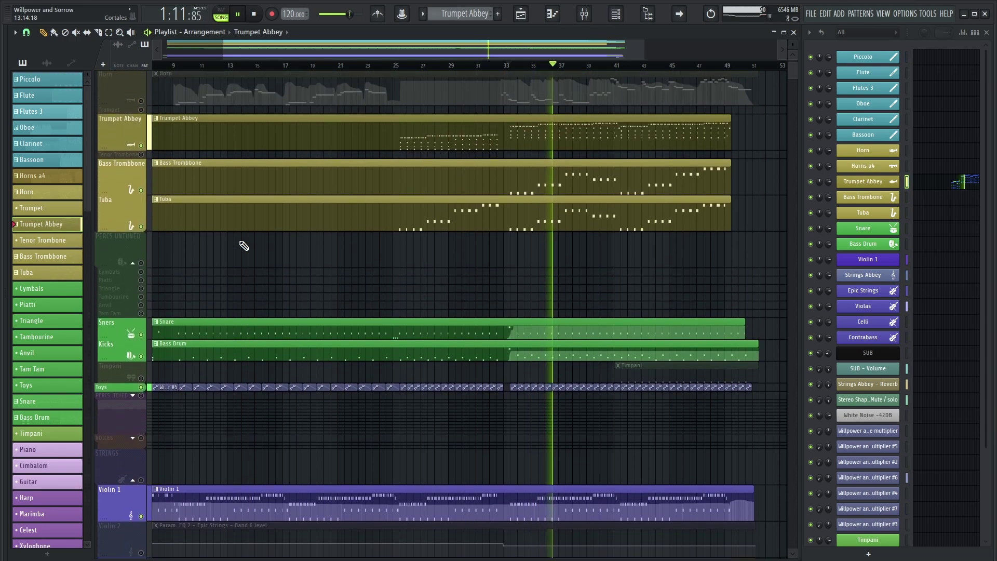
scroll(244, 246, down, 8)
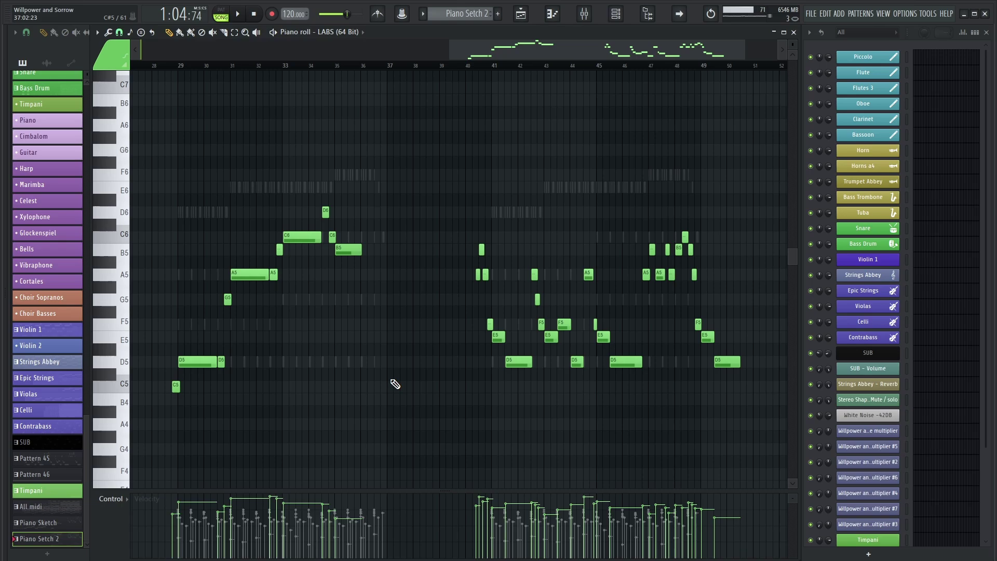
Open the All midi pattern in the piano roll and highlight the notes between C4 and C5 from bar 41 to bar 58.
key(F5)
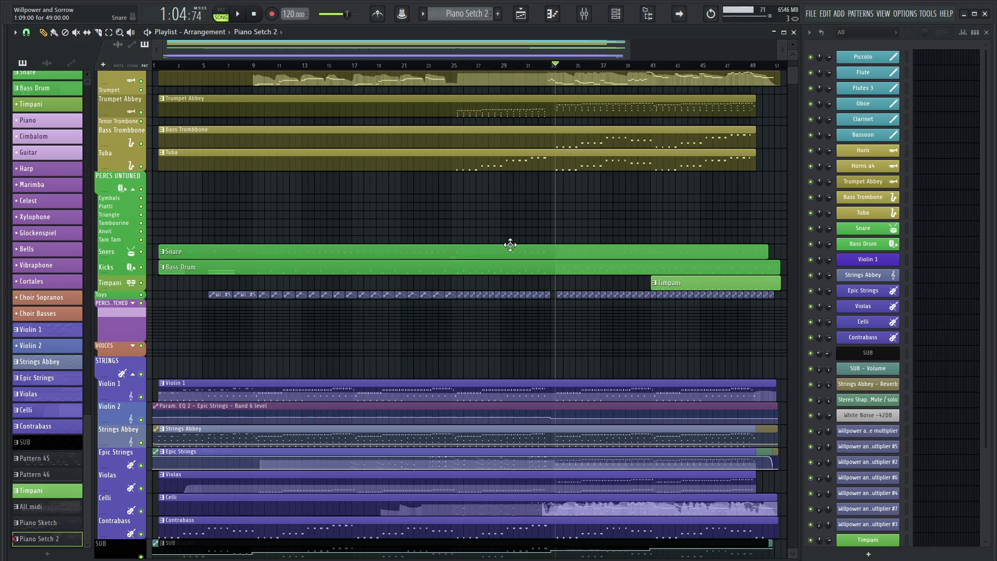
scroll(374, 215, up, 5)
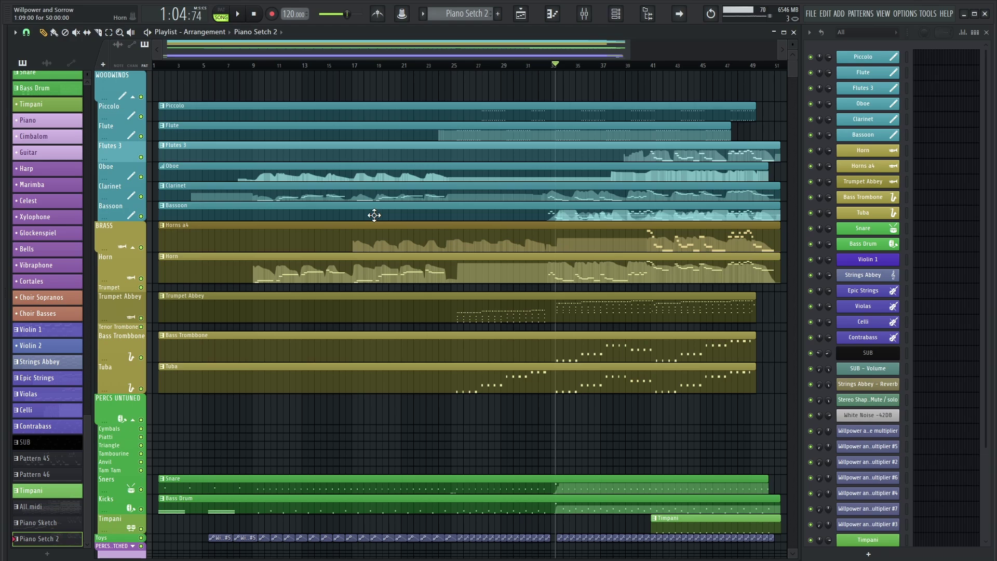
double_click(445, 267)
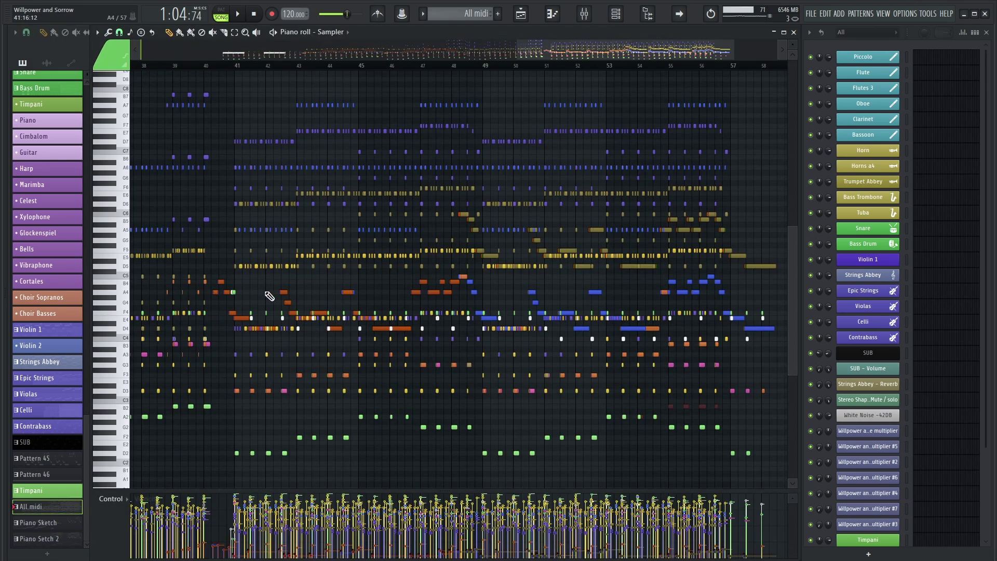
drag(234, 270, 776, 352)
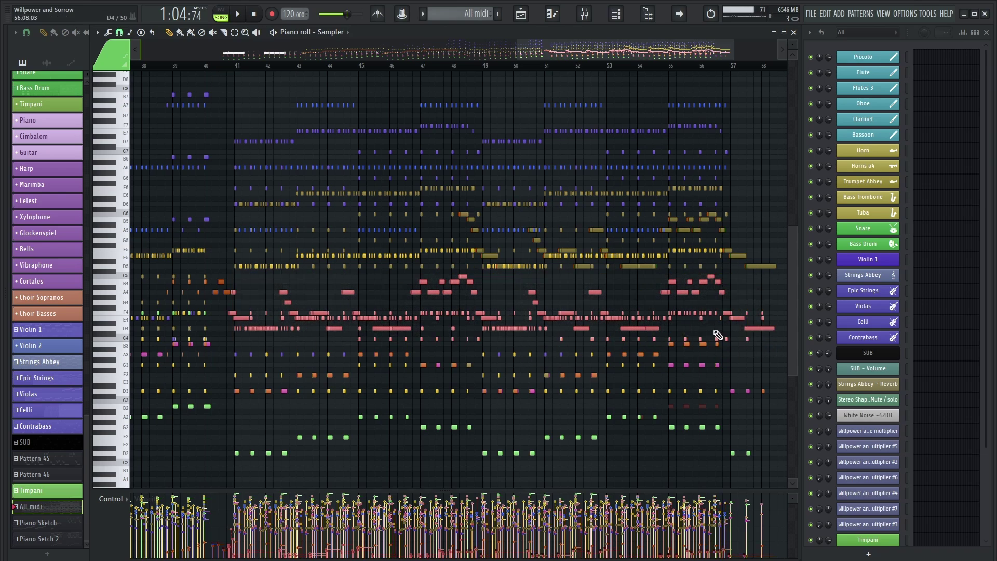
click(716, 335)
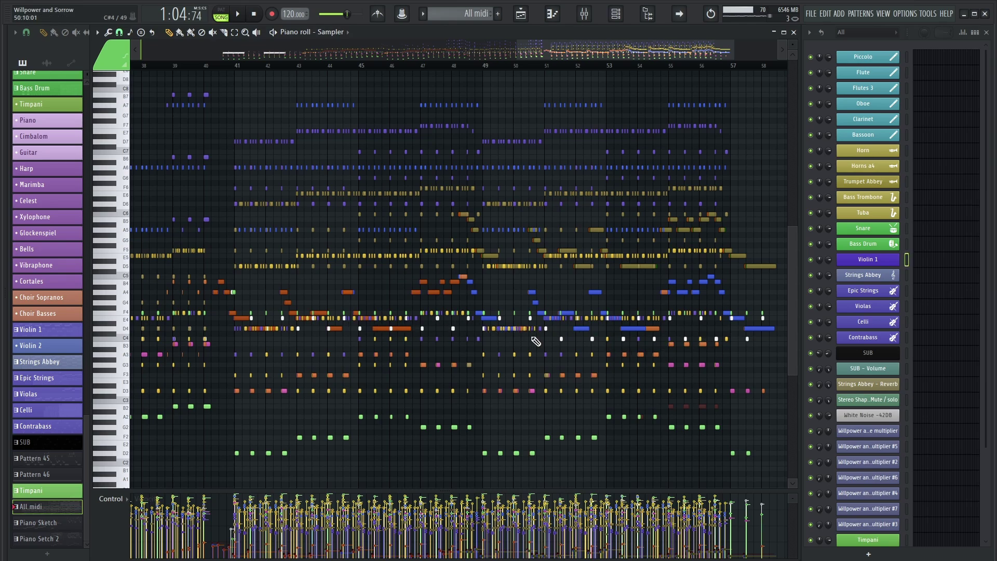
Examine the Transpose setting in the Violin 1 instrument, then return to the playlist and view the arrangement's tracks.
click(859, 260)
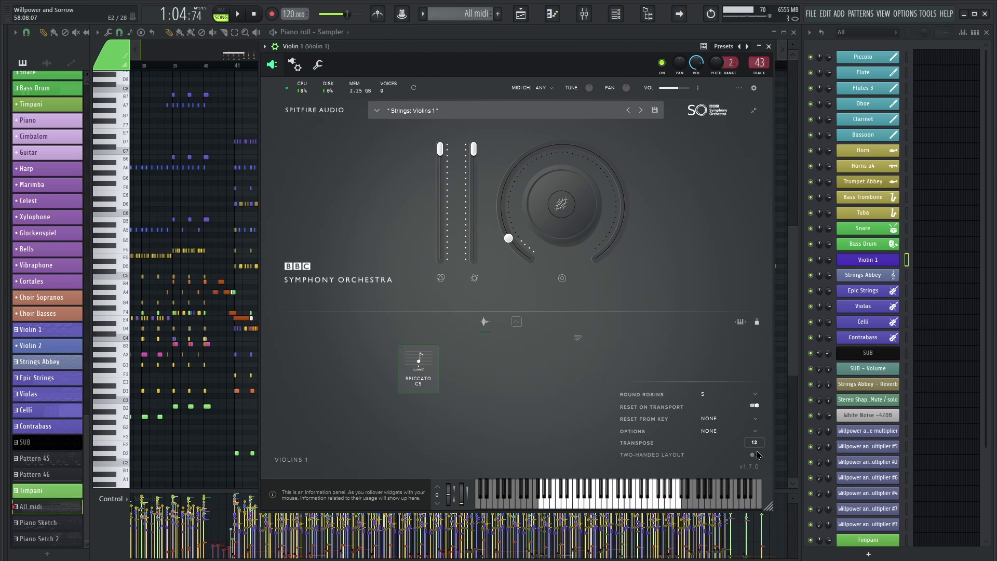
key(Escape)
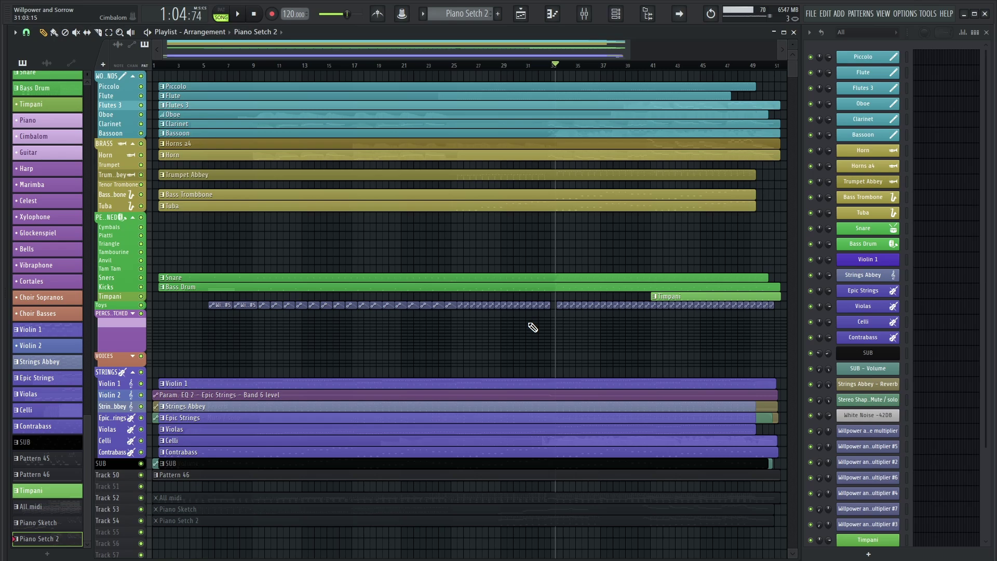
scroll(500, 400, up, 4)
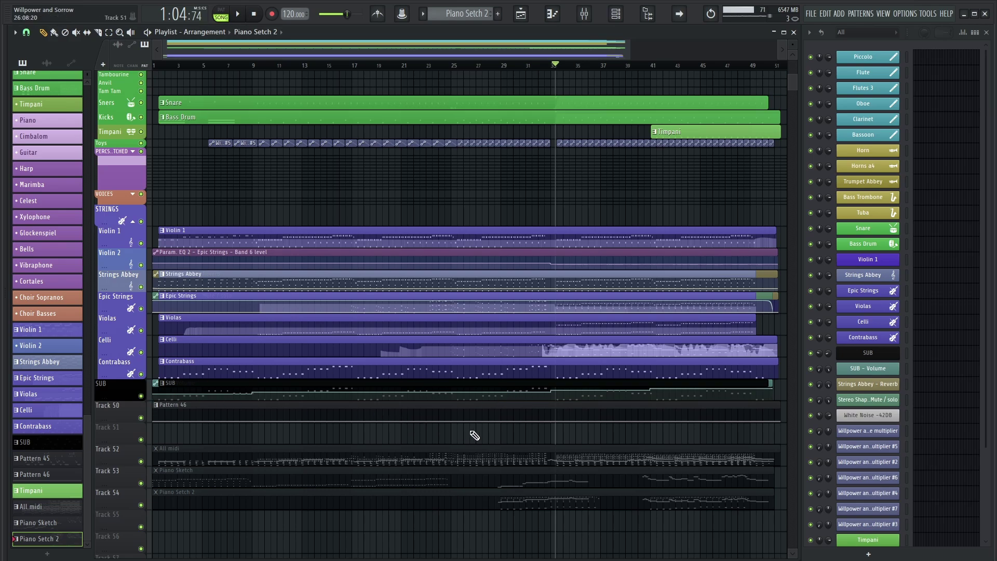
scroll(395, 351, down, 3)
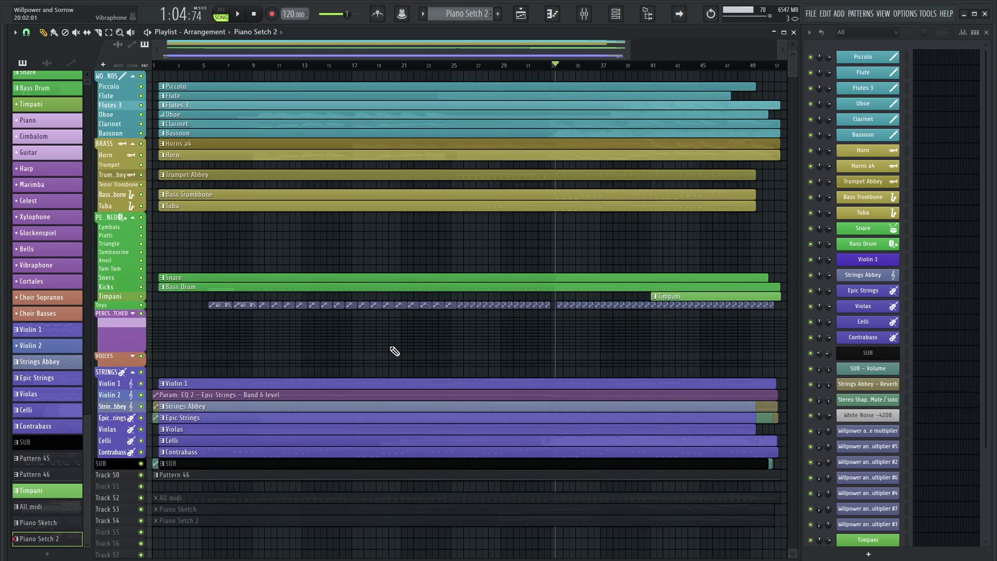